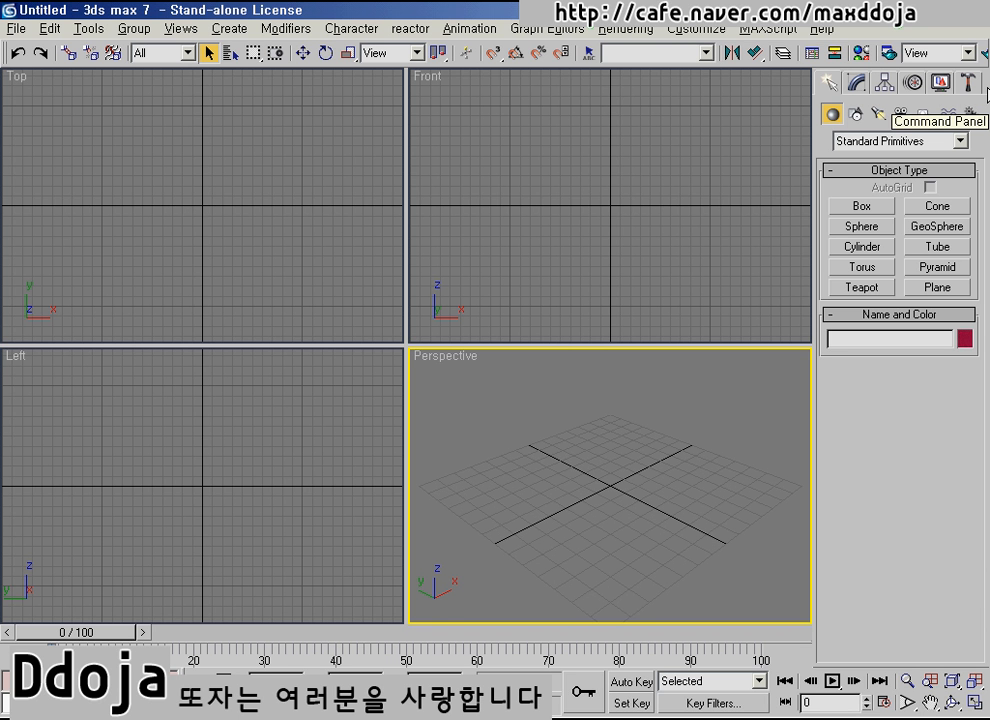
# Step: Look through the Create, Modify, Hierarchy, Motion, Display and Utilities command sets
pyautogui.click(831, 85)
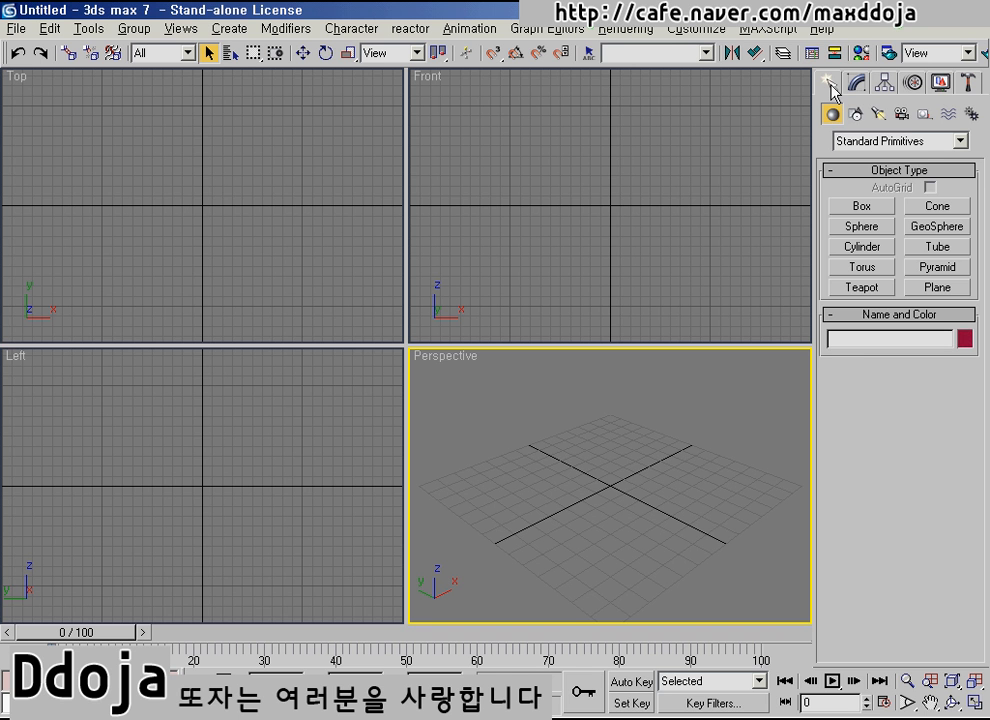
pyautogui.click(856, 84)
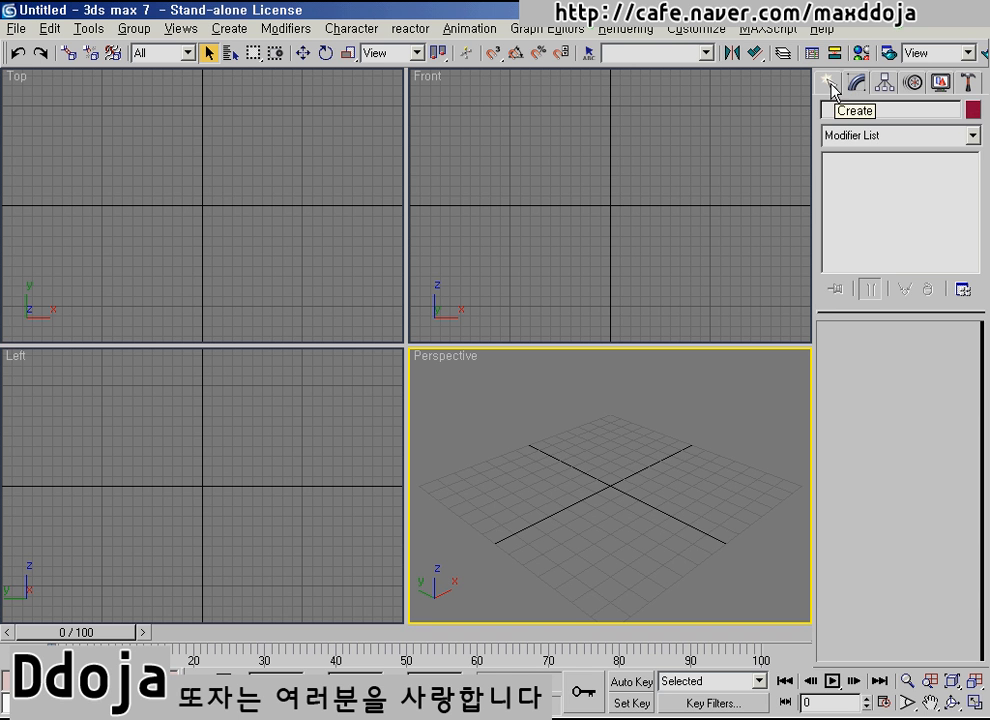
pyautogui.click(830, 85)
pyautogui.click(856, 84)
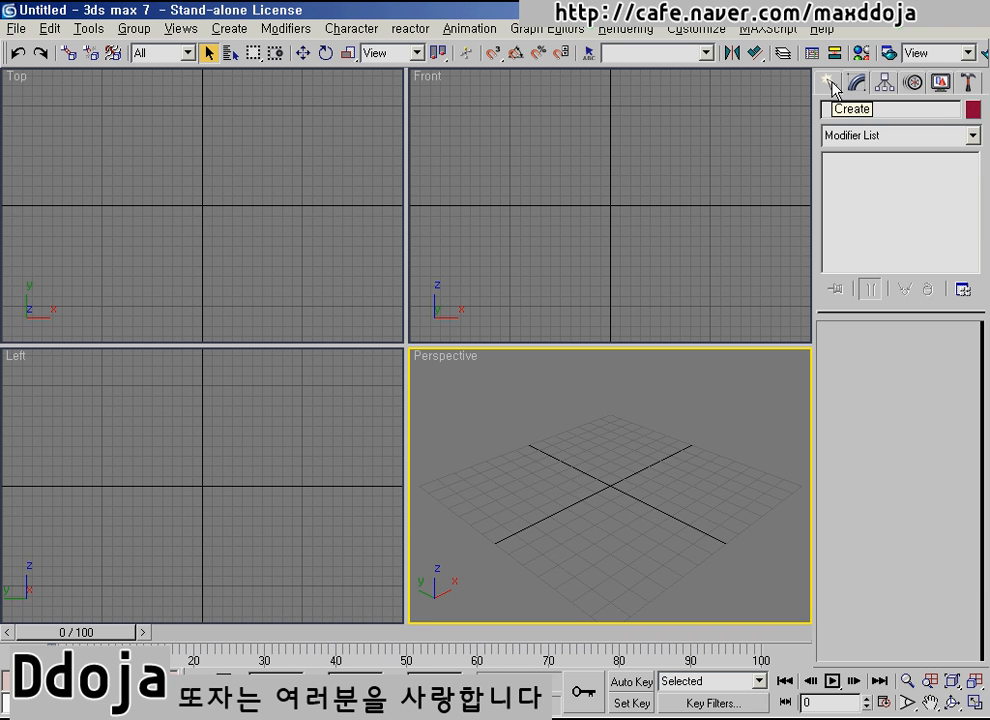
pyautogui.click(885, 85)
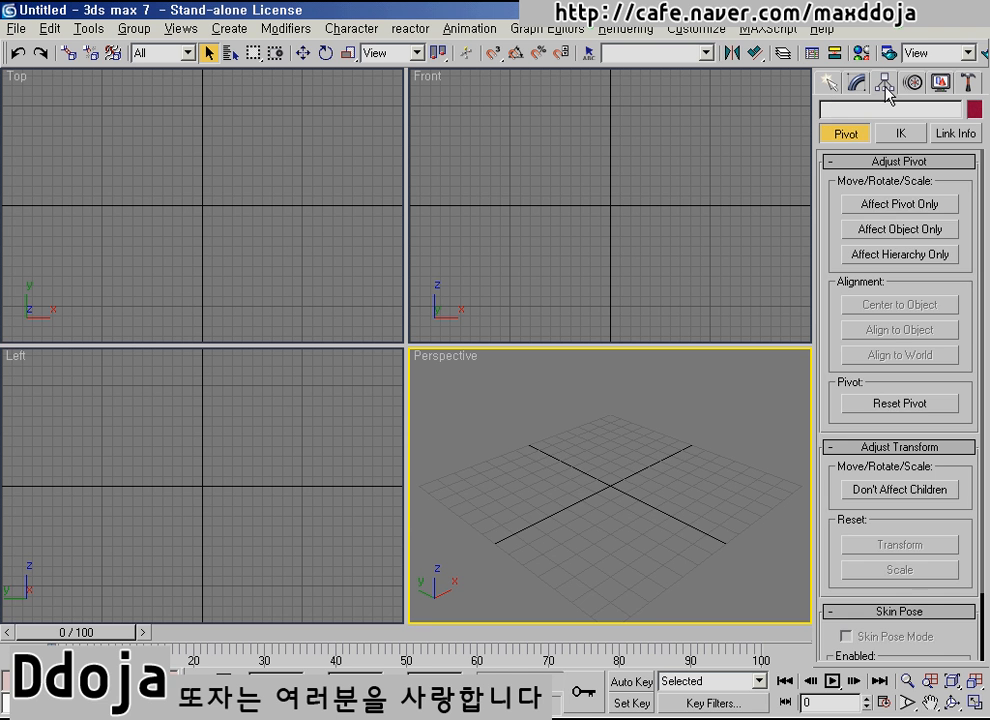
pyautogui.click(912, 84)
pyautogui.click(940, 86)
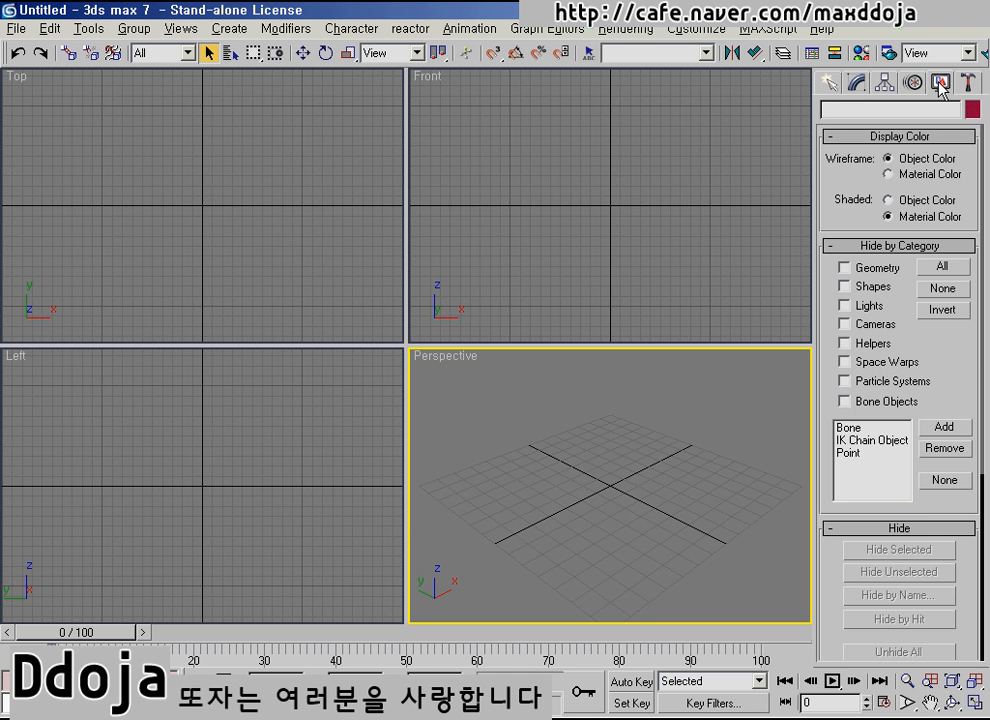
pyautogui.click(964, 84)
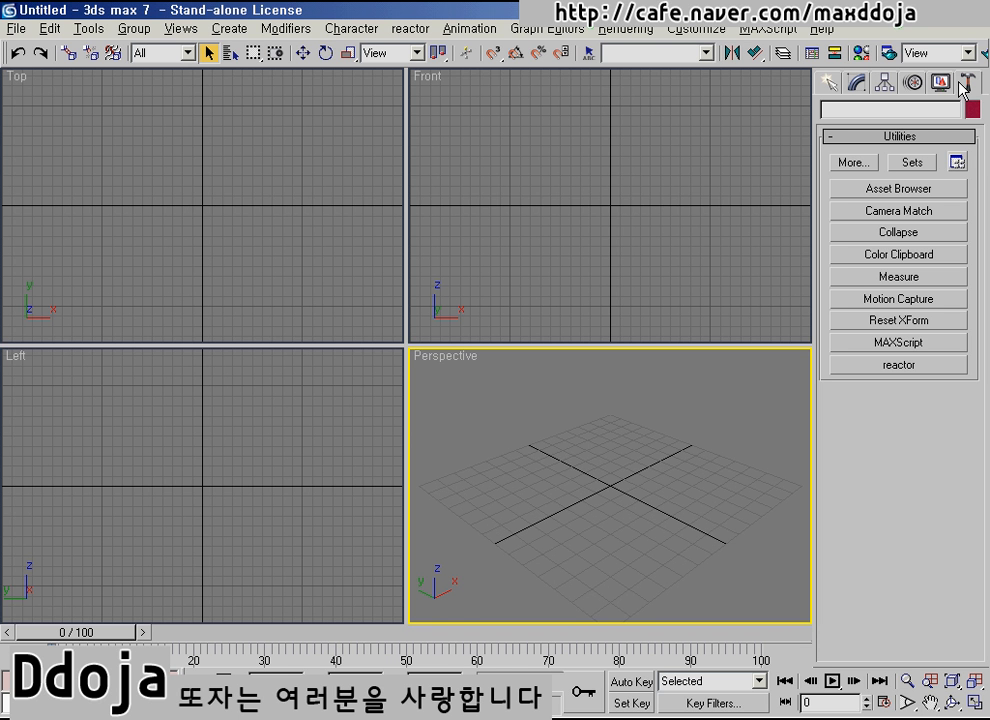
# Step: Compare the object creation commands with the modifier commands, ending on the creation commands
pyautogui.click(828, 88)
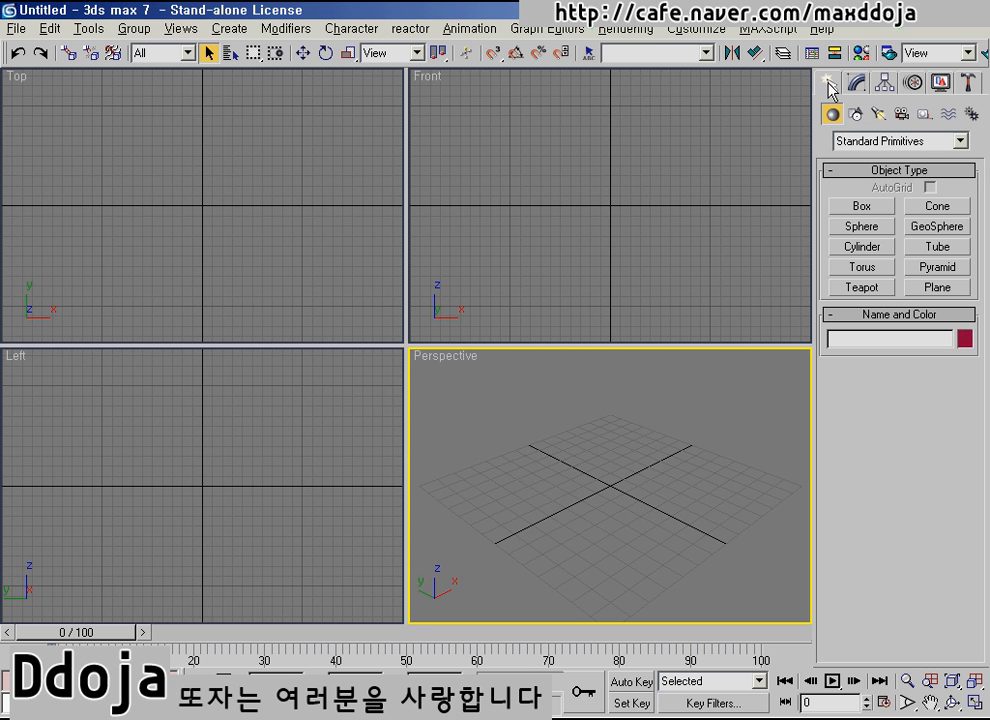
pyautogui.click(859, 88)
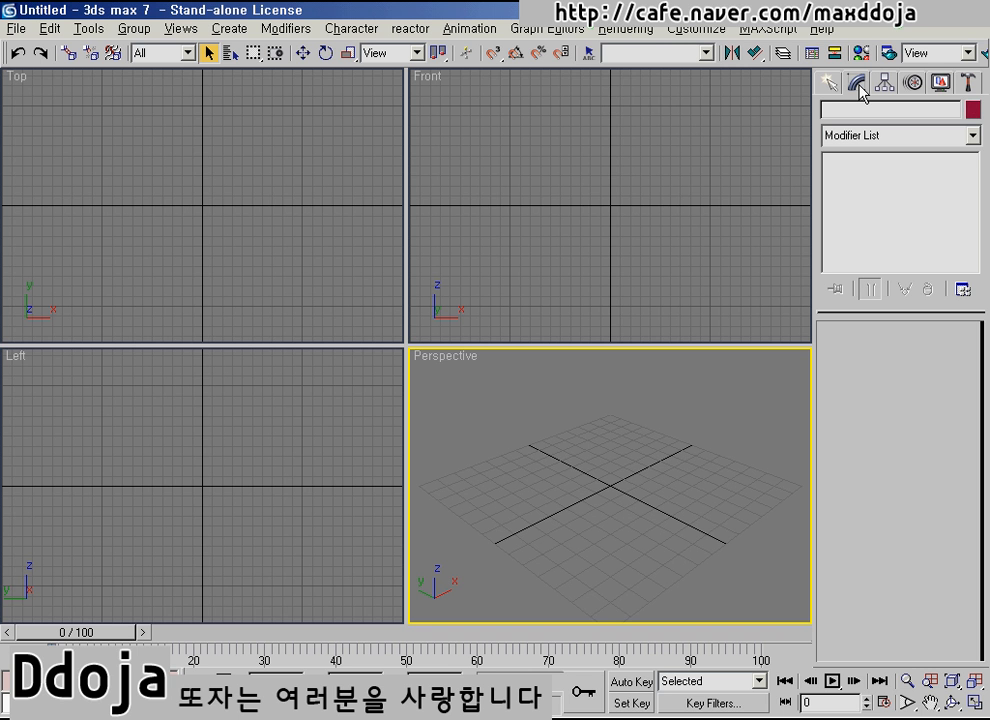
pyautogui.click(832, 86)
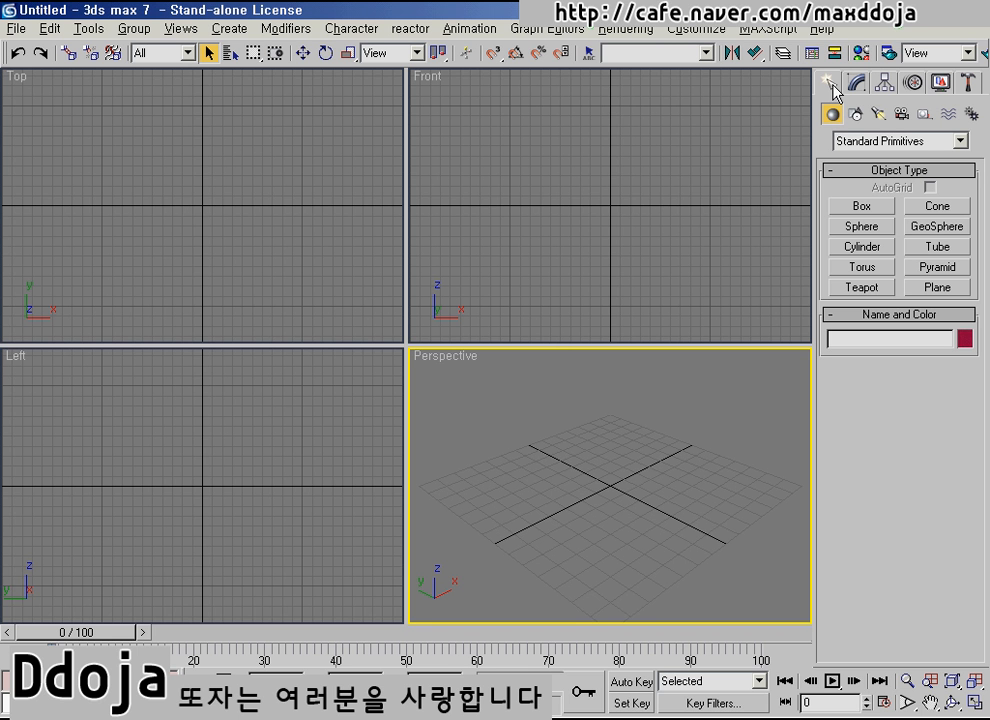
pyautogui.click(855, 85)
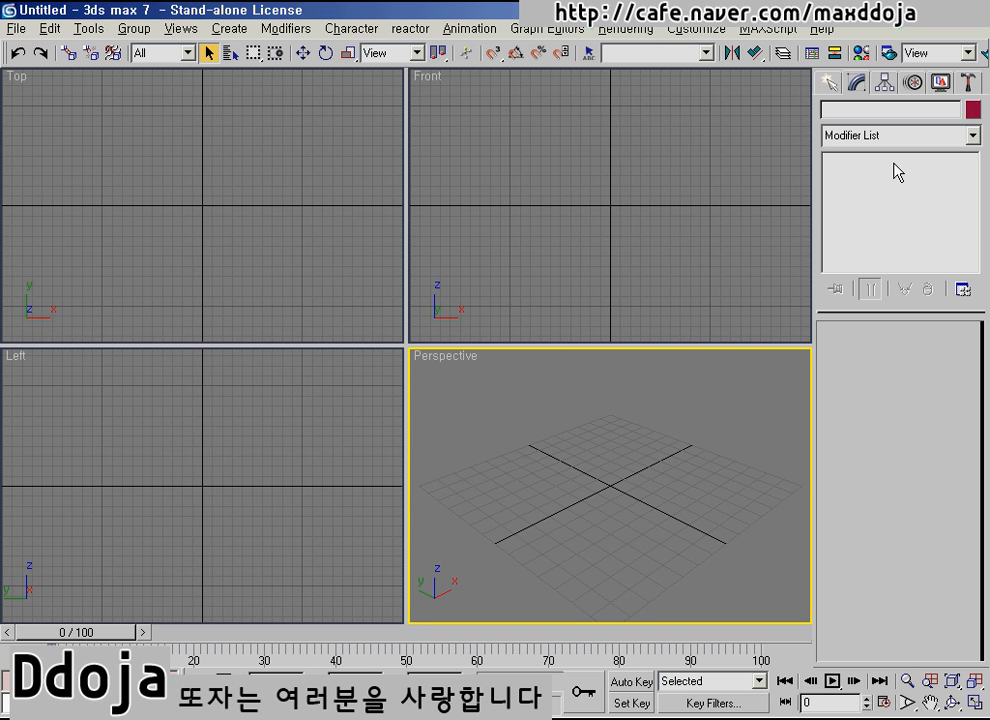
pyautogui.click(828, 84)
pyautogui.click(855, 85)
pyautogui.click(829, 84)
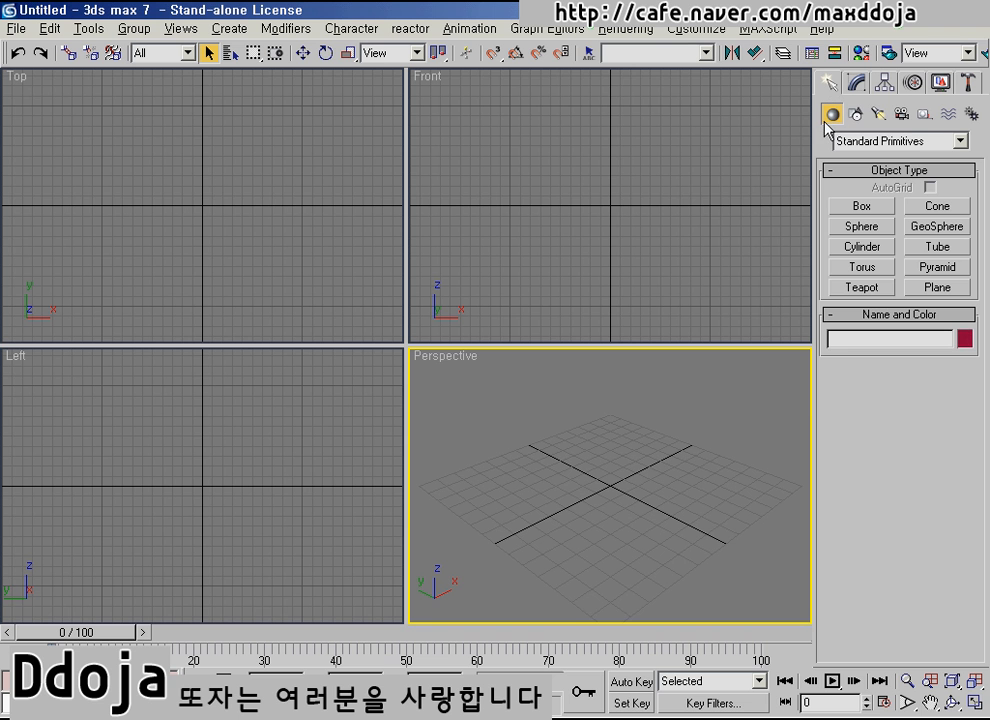
# Step: Look through the creation categories for shapes, lights, cameras, helpers, space warps and systems
pyautogui.click(856, 113)
pyautogui.click(878, 113)
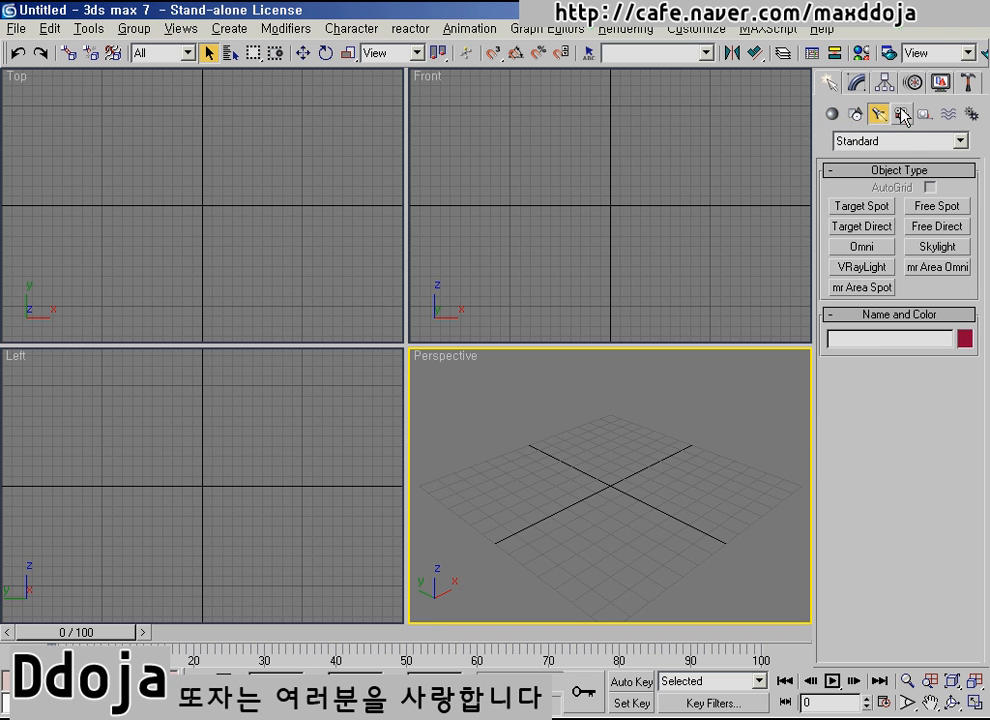
pyautogui.click(901, 113)
pyautogui.click(924, 113)
pyautogui.click(947, 113)
pyautogui.click(970, 113)
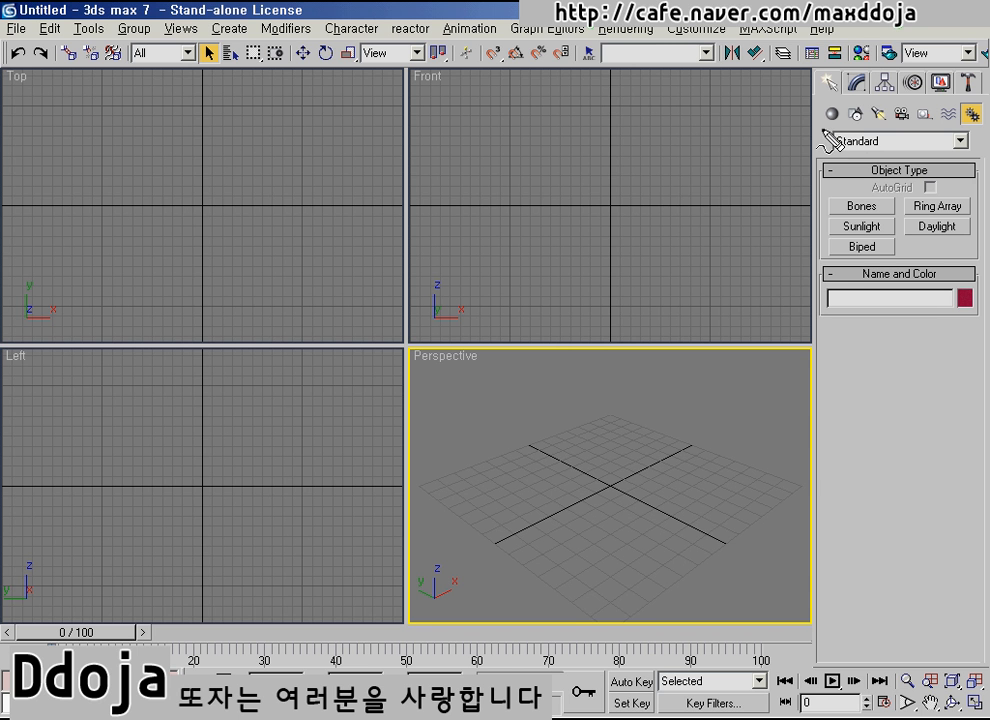
pyautogui.moveTo(835, 130)
pyautogui.mouseDown()
pyautogui.moveTo(823, 115)
pyautogui.moveTo(842, 103)
pyautogui.moveTo(843, 122)
pyautogui.mouseUp()
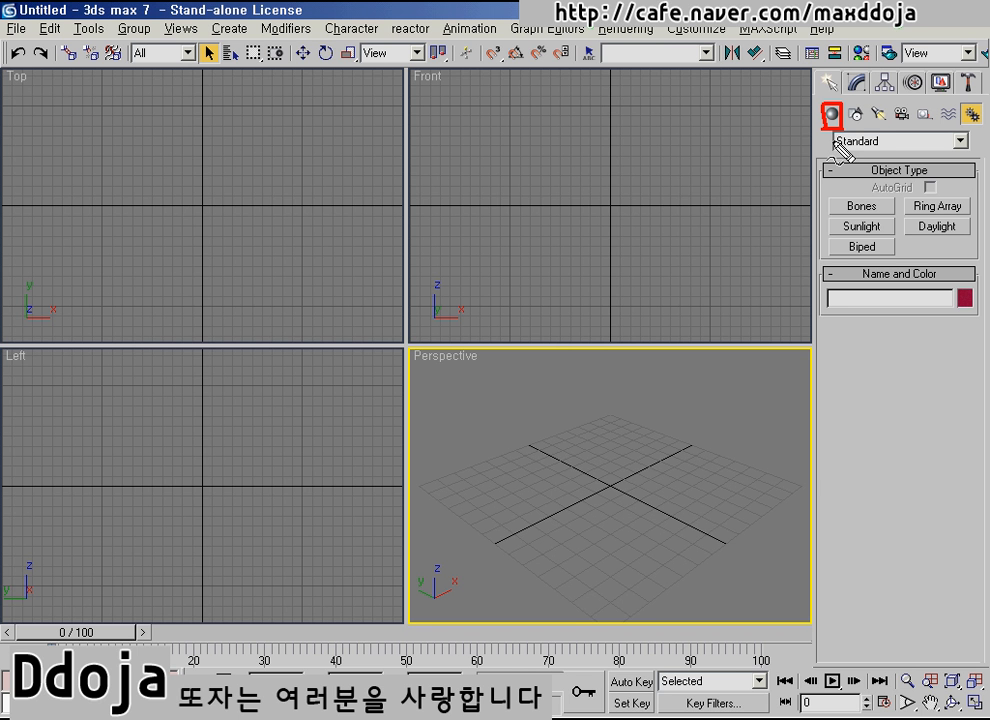
pyautogui.moveTo(848, 127); pyautogui.dragTo(866, 127)
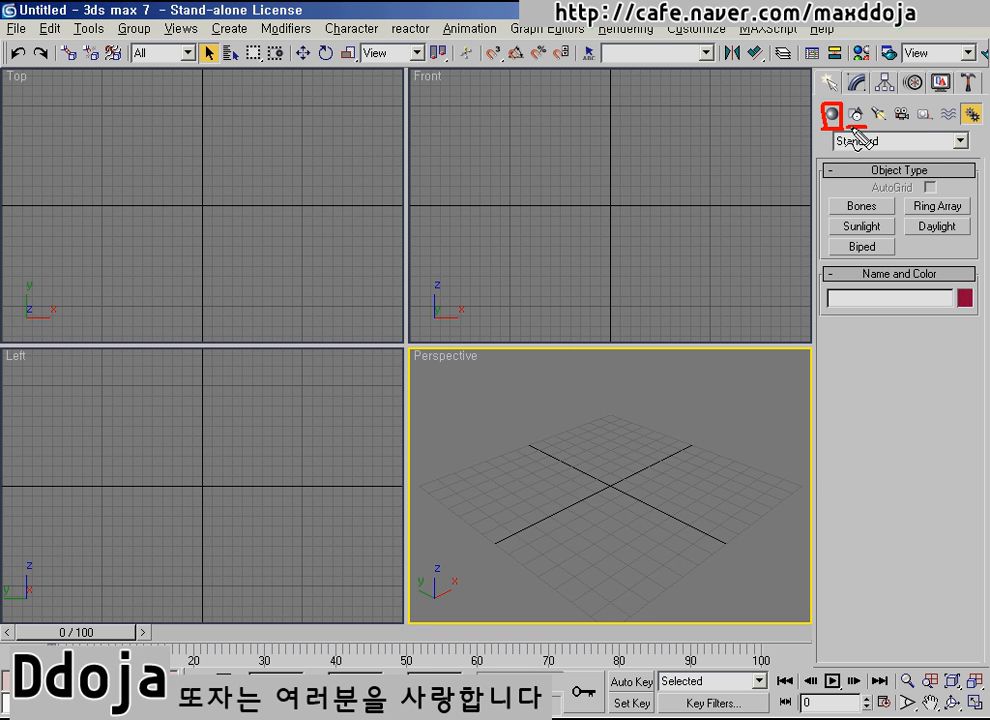
pyautogui.moveTo(864, 127)
pyautogui.mouseDown()
pyautogui.moveTo(866, 110)
pyautogui.moveTo(898, 104)
pyautogui.moveTo(914, 124)
pyautogui.mouseUp()
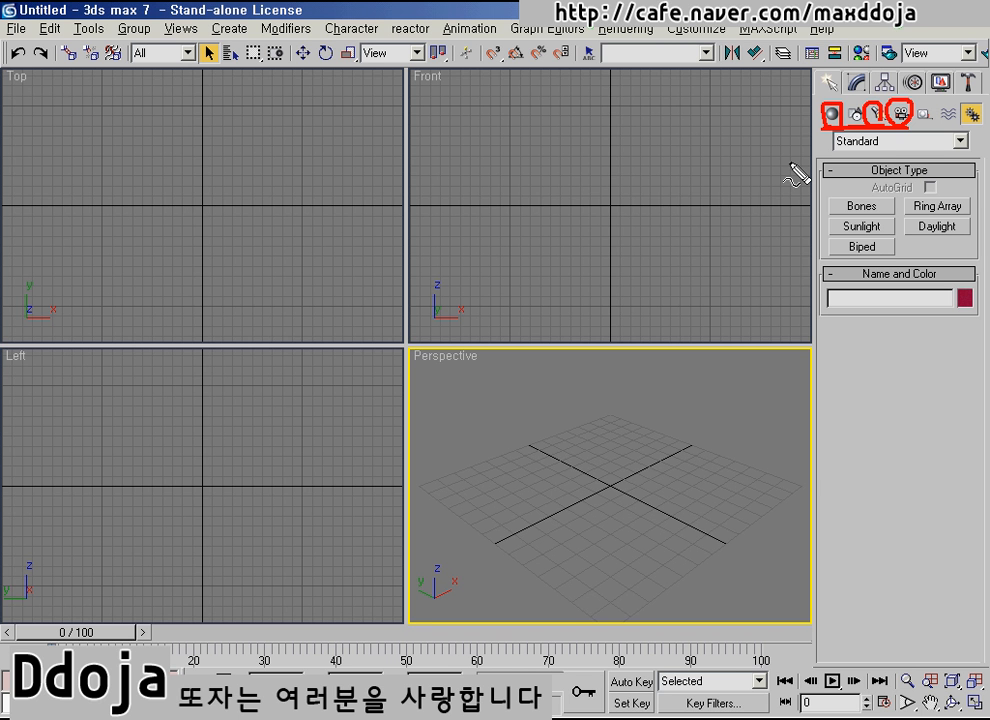
pyautogui.press('Escape')
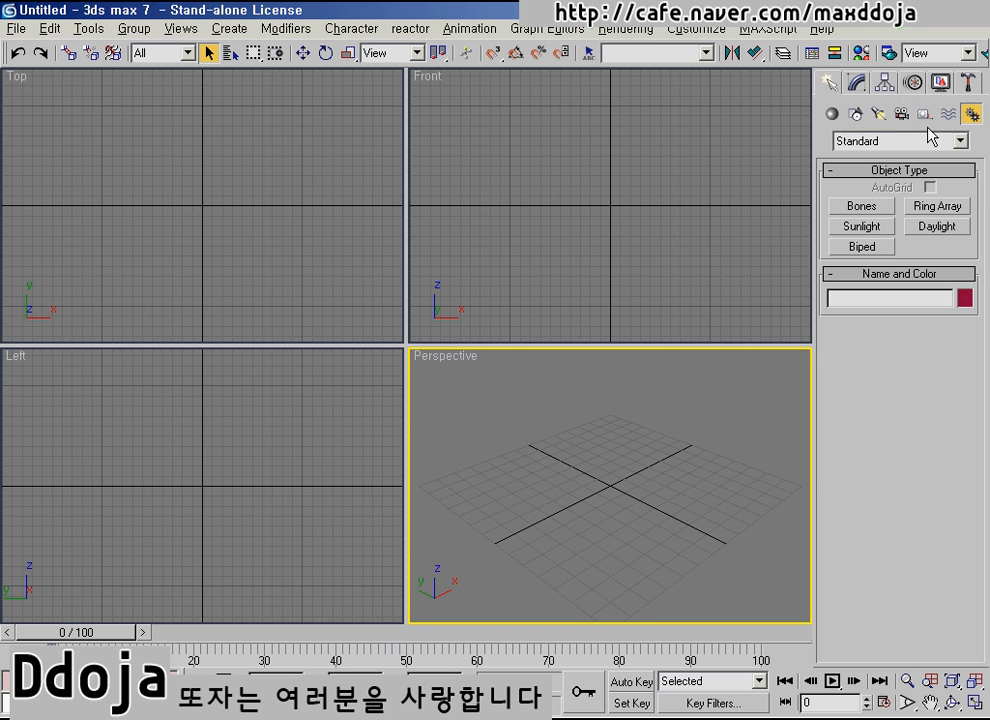
# Step: Examine the object types offered for helpers, space warps and systems, followed by geometry, shapes, lights and cameras
pyautogui.click(925, 113)
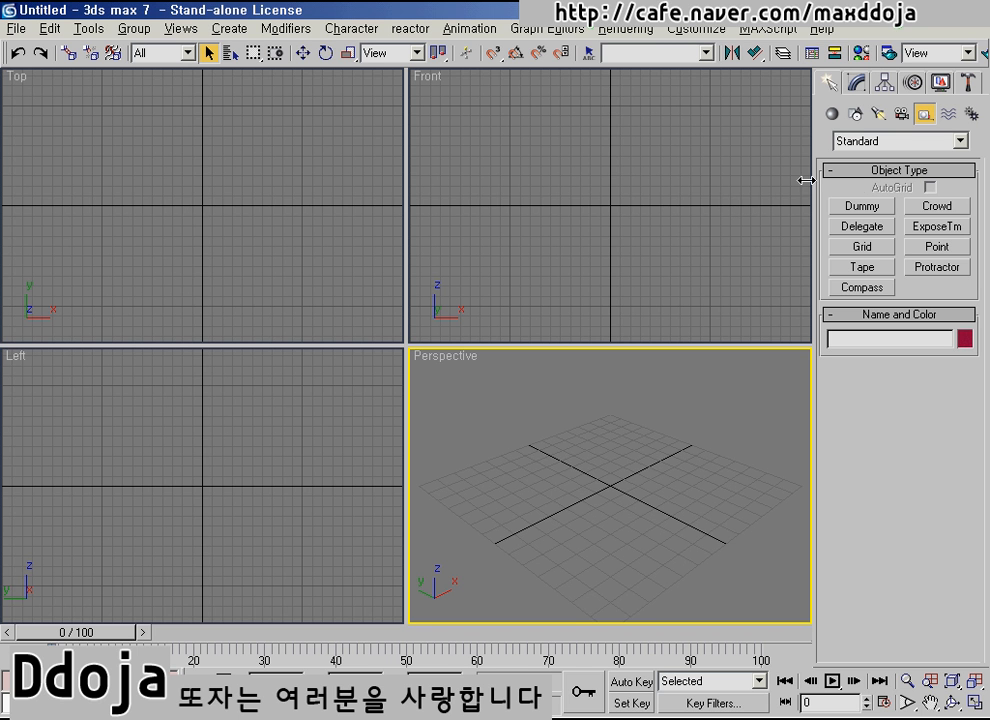
pyautogui.click(948, 115)
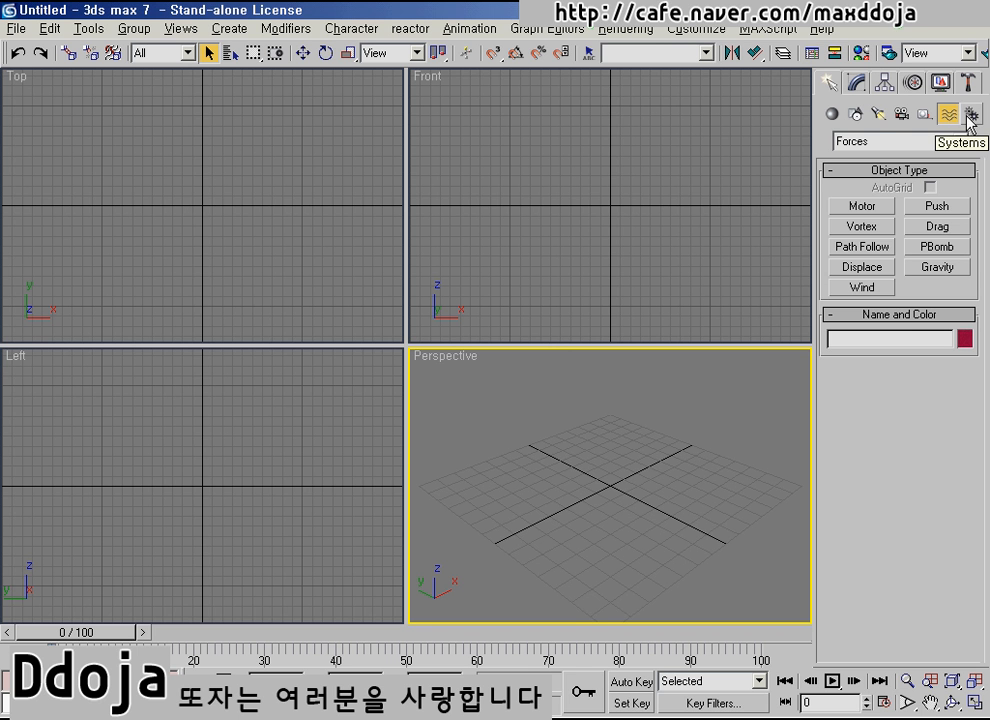
pyautogui.click(969, 116)
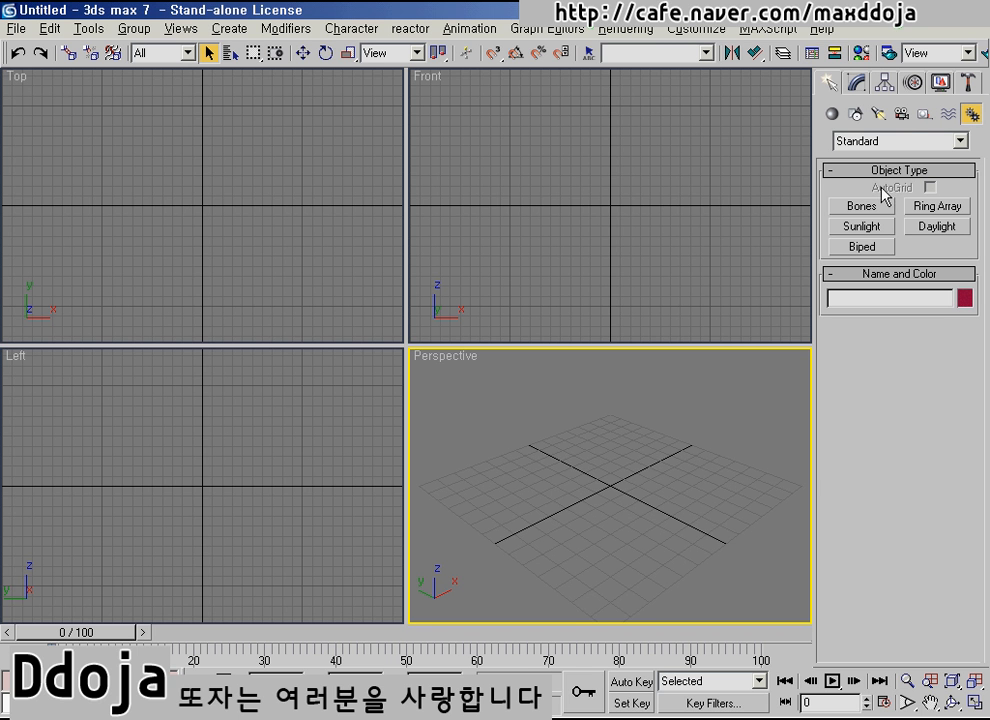
pyautogui.click(831, 115)
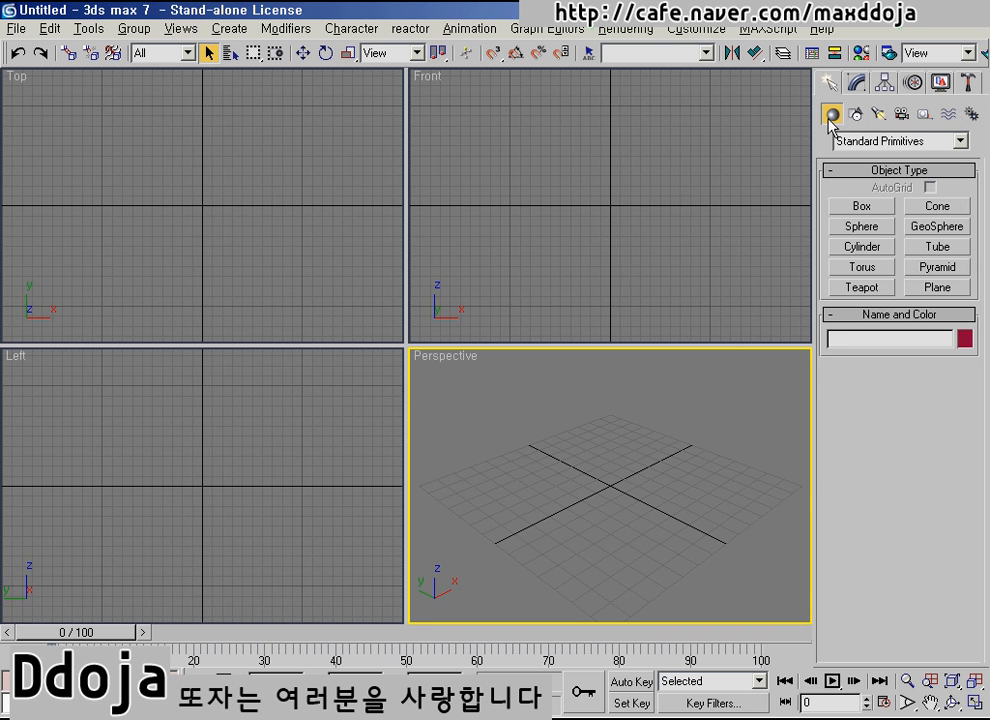
pyautogui.click(855, 115)
pyautogui.click(879, 116)
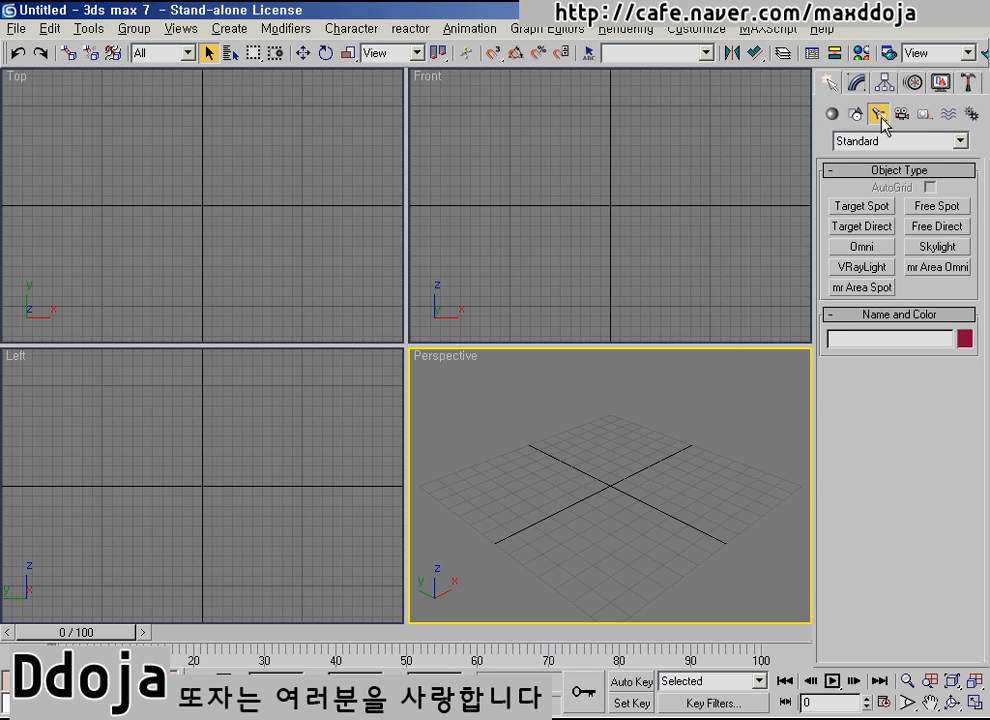
pyautogui.click(901, 114)
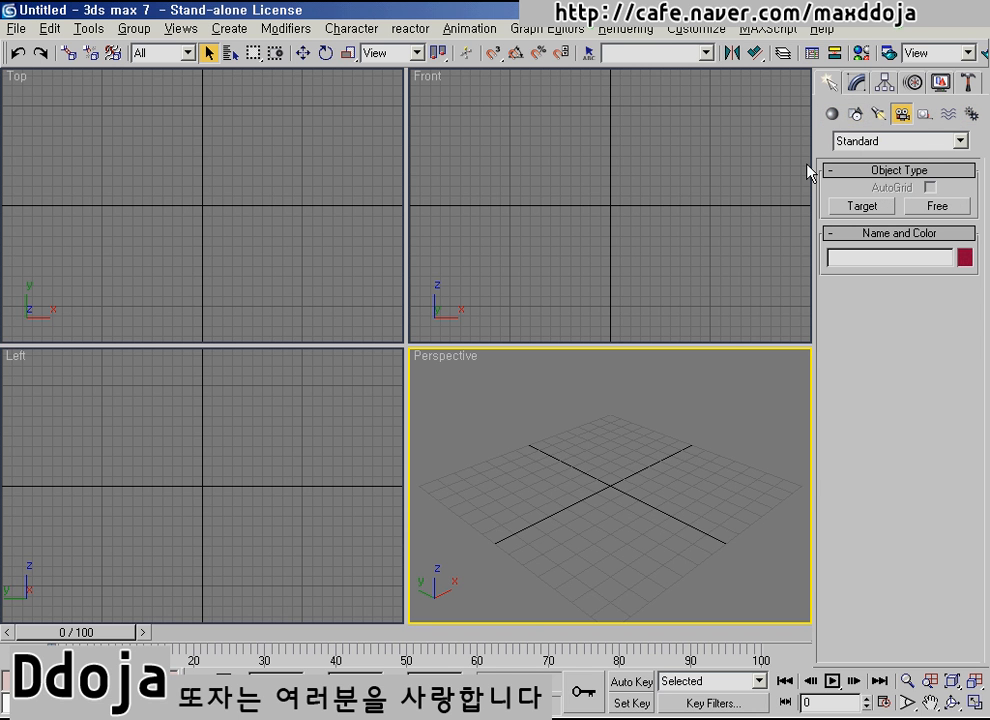
# Step: Examine the available geometry categories and keep Standard Primitives selected
pyautogui.click(834, 118)
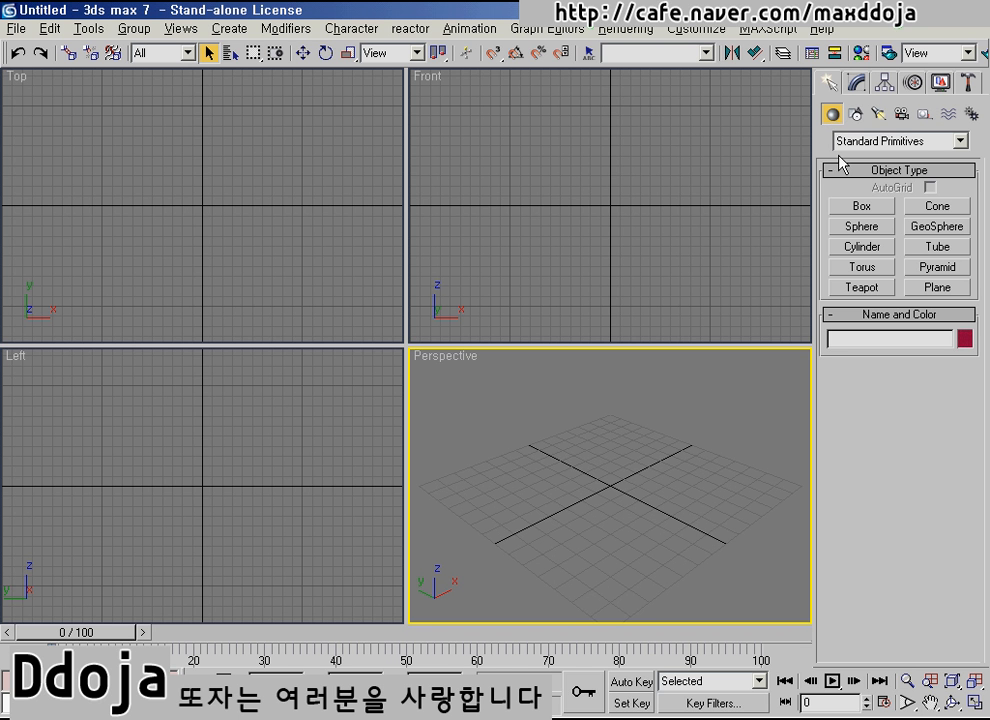
pyautogui.click(962, 143)
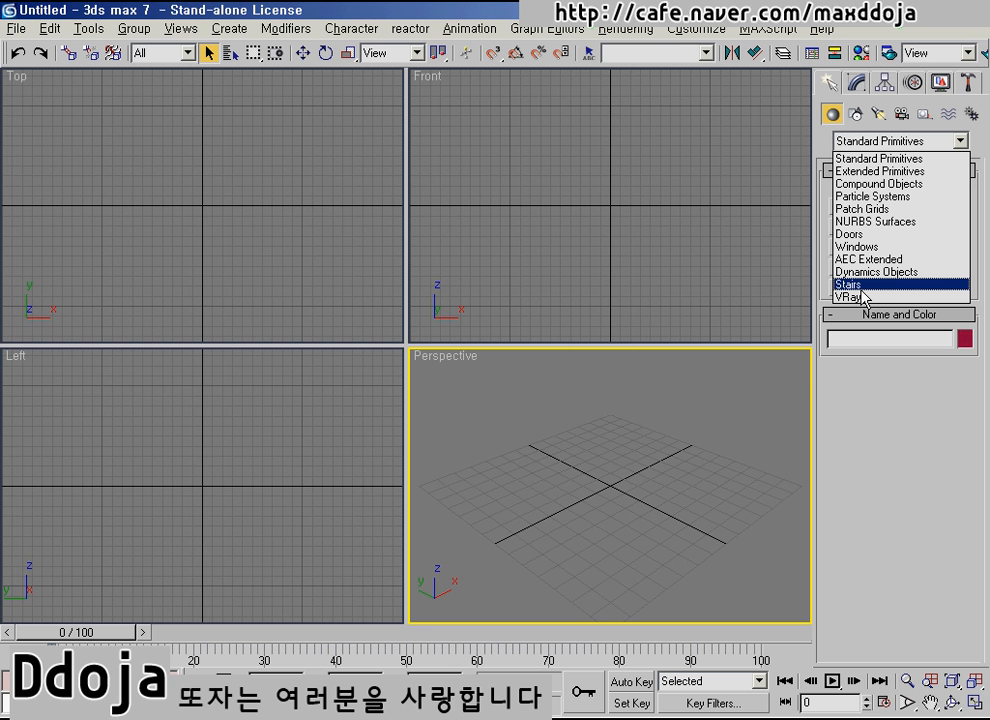
pyautogui.click(850, 161)
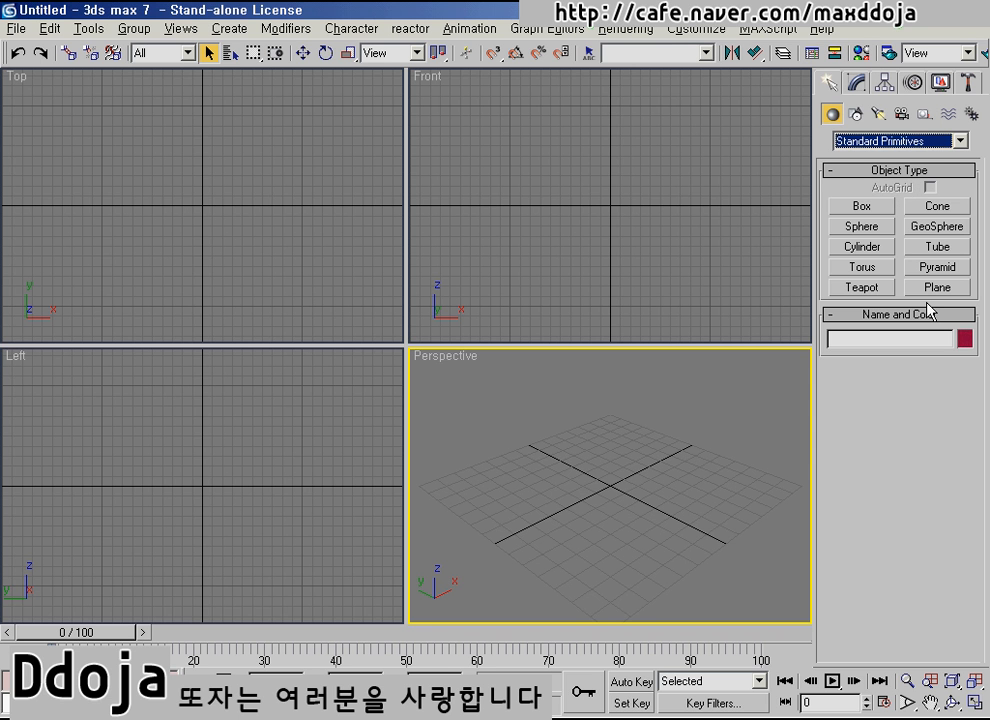
# Step: Create a box in the Top view, about 108 mm long, 113 mm wide and 103 mm high
pyautogui.click(868, 207)
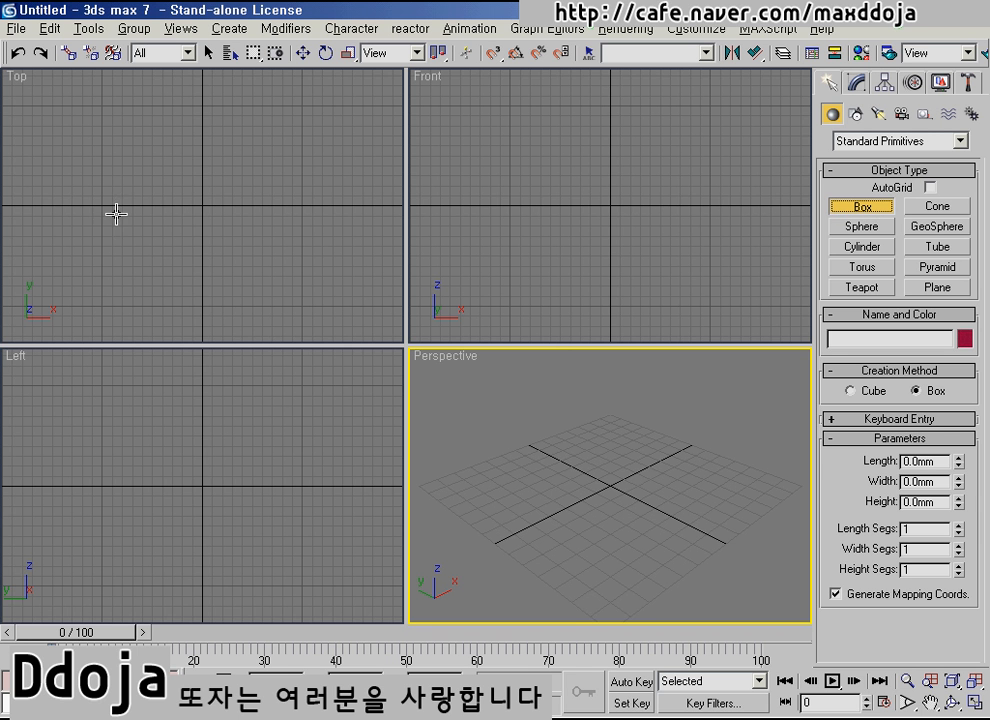
pyautogui.click(495, 190)
pyautogui.click(285, 217)
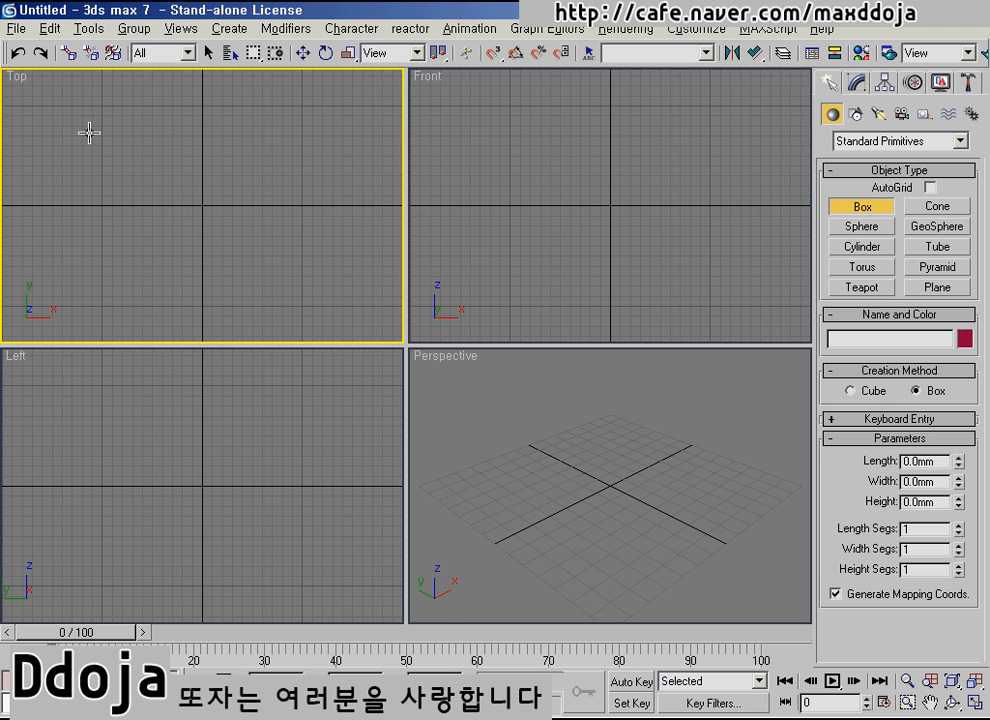
pyautogui.moveTo(86, 119); pyautogui.dragTo(200, 229)
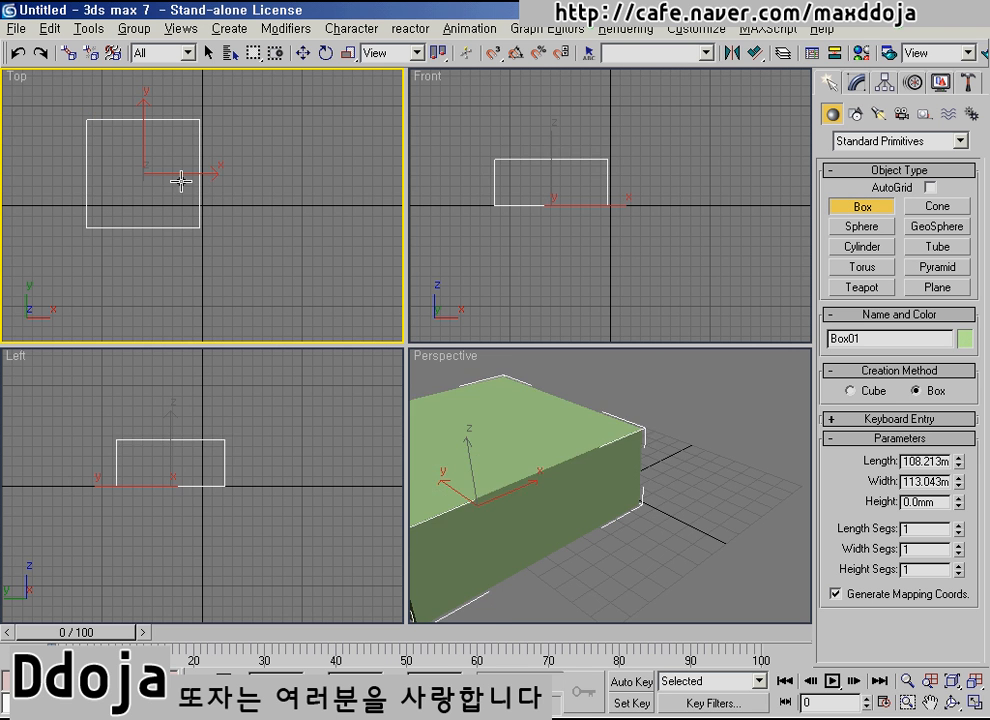
pyautogui.click(173, 124)
# Step: Create a pointed cone beside the box in the Top view, with a base radius of about 39 mm and a height of about 72 mm
pyautogui.moveTo(535, 442); pyautogui.dragTo(499, 481, button='middle')
pyautogui.scroll(-5, 532, 510)
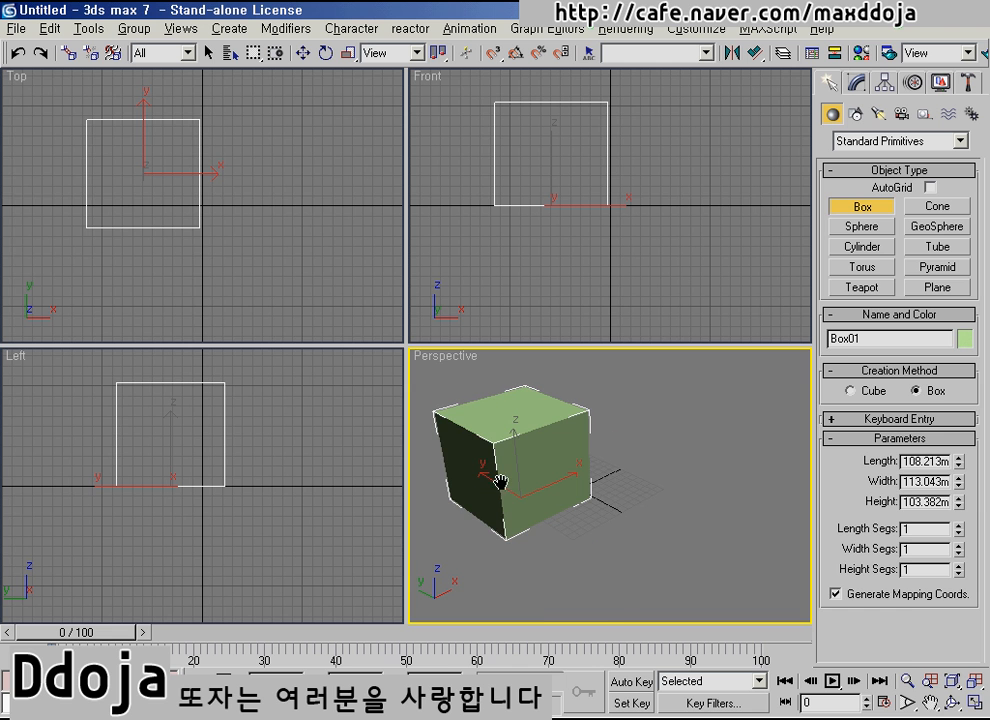
pyautogui.click(937, 206)
pyautogui.moveTo(231, 231); pyautogui.dragTo(152, 250, button='middle')
pyautogui.moveTo(207, 190); pyautogui.dragTo(220, 227)
pyautogui.click(220, 198)
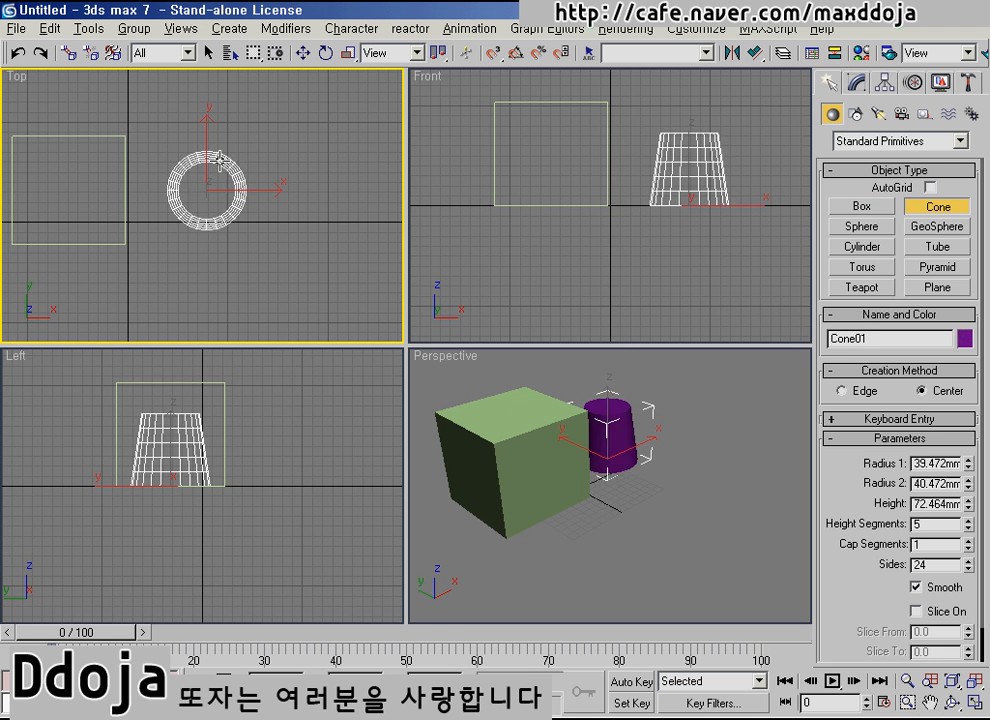
# Step: Create a sphere beside the cone in the Top view, slightly smaller than the cone's base
pyautogui.moveTo(693, 523); pyautogui.dragTo(684, 539, button='middle')
pyautogui.click(951, 703)
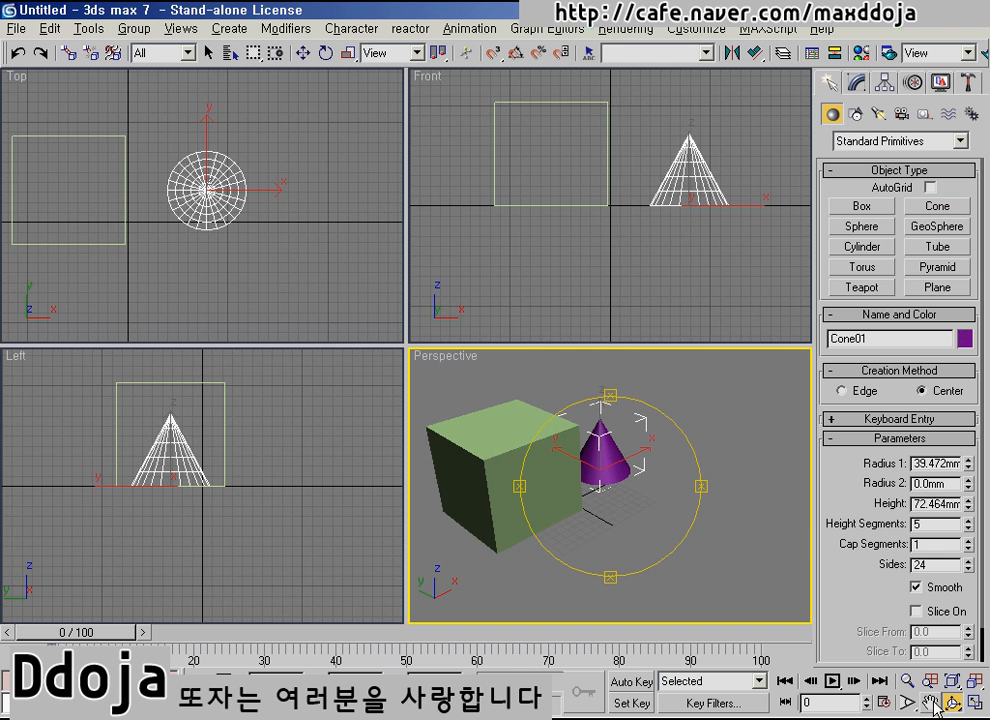
pyautogui.moveTo(677, 497); pyautogui.dragTo(598, 494)
pyautogui.rightClick(598, 494)
pyautogui.click(849, 225)
pyautogui.moveTo(278, 216); pyautogui.dragTo(195, 215, button='middle')
pyautogui.moveTo(223, 183); pyautogui.dragTo(260, 185)
# Step: Create a geosphere beside the sphere in the Top view, slightly larger than that sphere
pyautogui.click(937, 226)
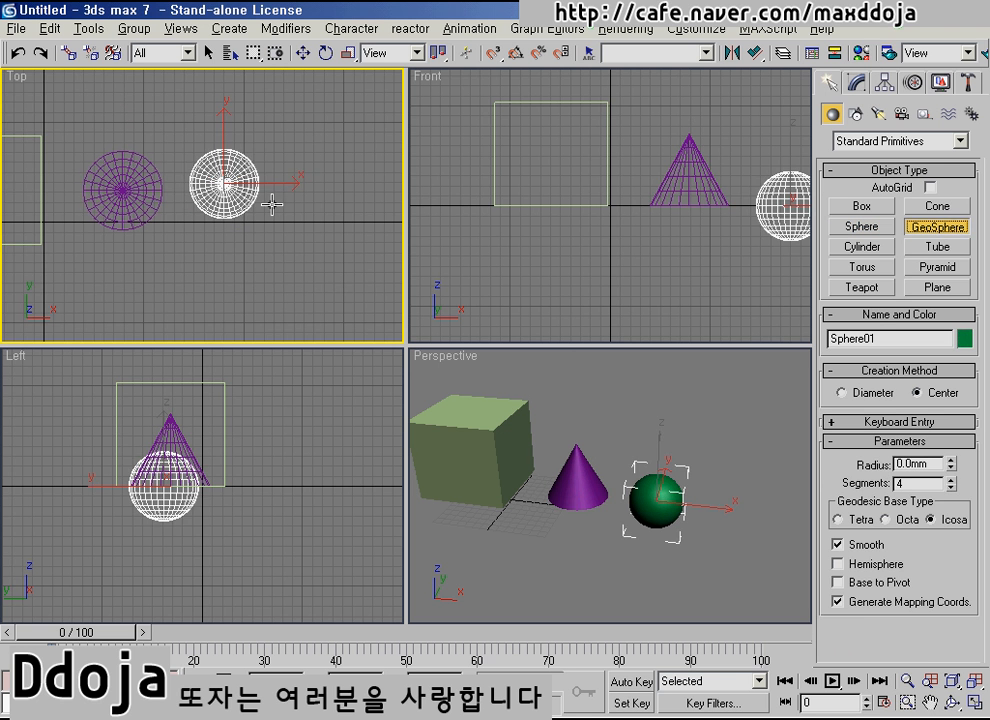
pyautogui.moveTo(227, 190); pyautogui.dragTo(160, 197, button='middle')
pyautogui.moveTo(260, 193); pyautogui.dragTo(305, 193)
# Step: Create a cylinder beside the geosphere in the Top view, with a radius of about 42 mm and a height of about 94 mm
pyautogui.click(862, 246)
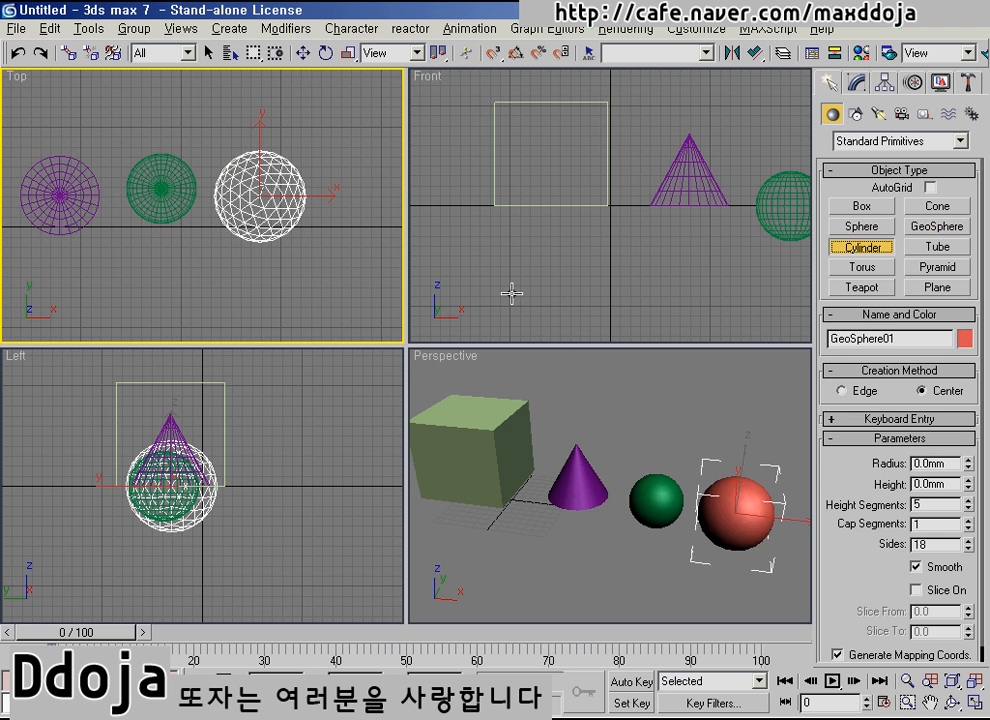
pyautogui.moveTo(335, 224); pyautogui.dragTo(283, 225, button='middle')
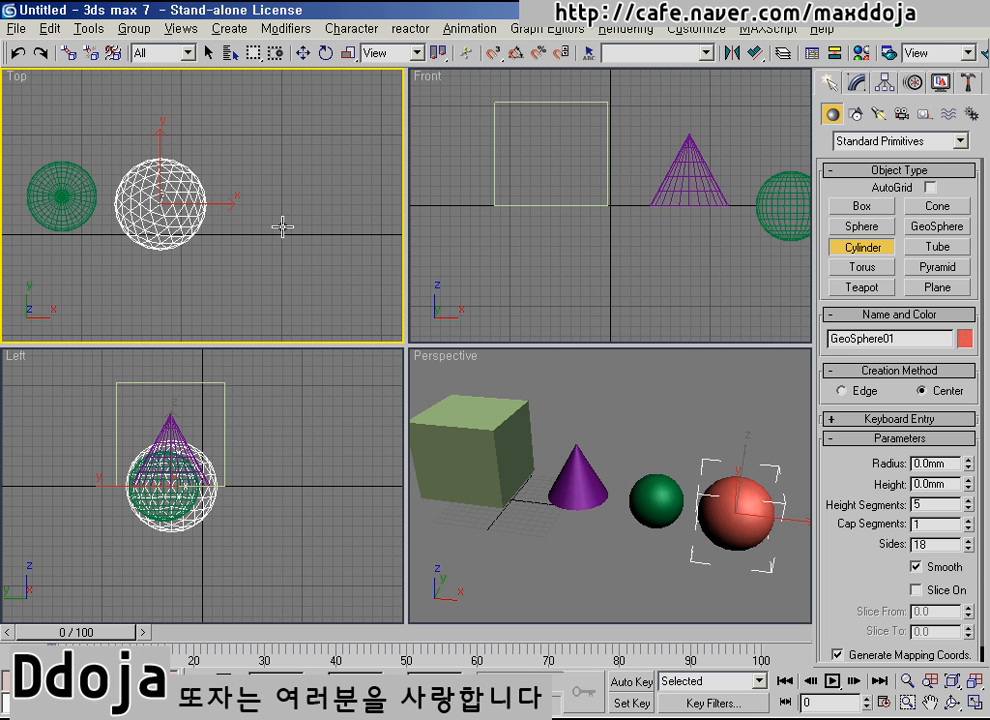
pyautogui.moveTo(270, 203); pyautogui.dragTo(274, 246)
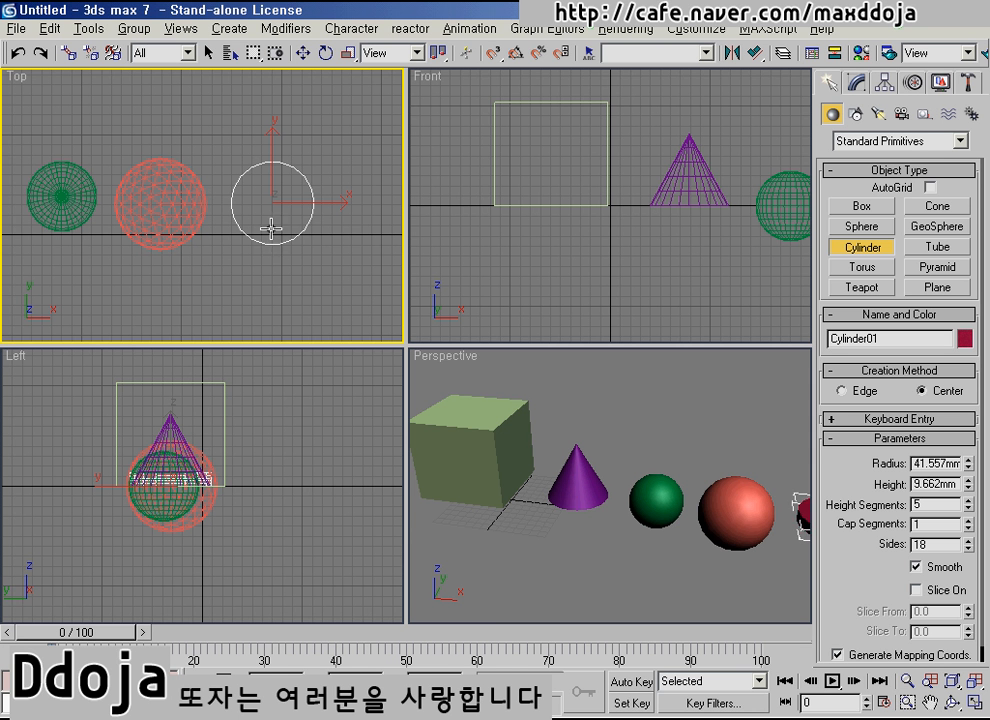
pyautogui.click(271, 150)
pyautogui.scroll(-4, 616, 543)
pyautogui.moveTo(616, 543); pyautogui.dragTo(623, 517, button='middle')
pyautogui.scroll(-3, 622, 517)
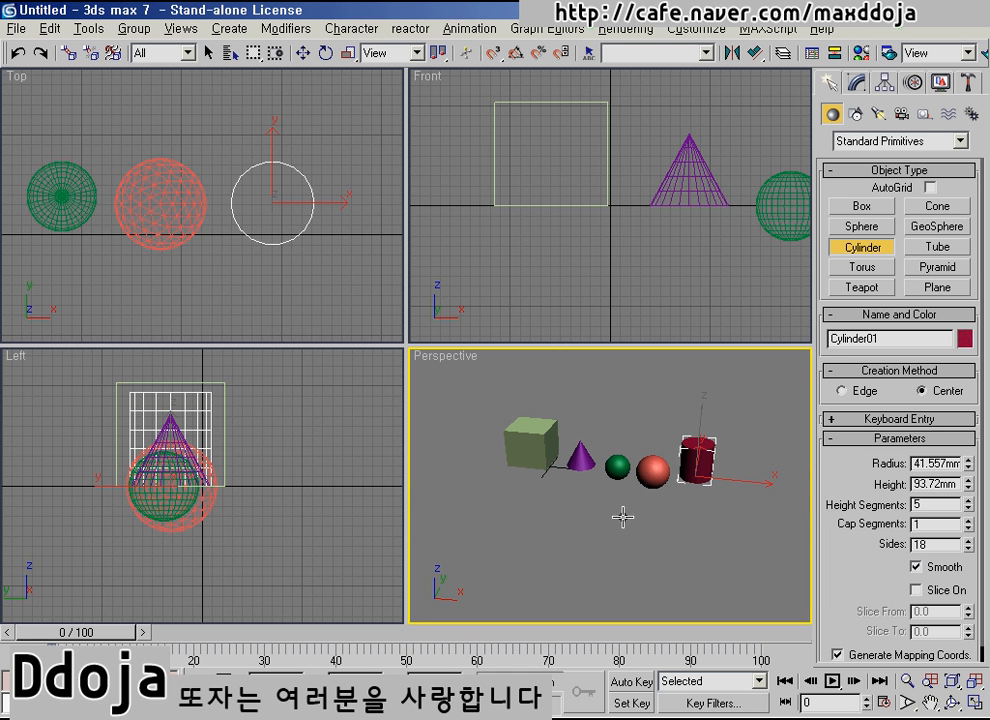
# Step: Create a tube below the box in the Top view, with radii of about 52 mm and 48 mm and a height of about 101 mm
pyautogui.click(932, 255)
pyautogui.moveTo(125, 272); pyautogui.dragTo(250, 209, button='middle')
pyautogui.scroll(-3, 235, 217)
pyautogui.moveTo(133, 238); pyautogui.dragTo(173, 209, button='middle')
pyautogui.moveTo(70, 233); pyautogui.dragTo(74, 261)
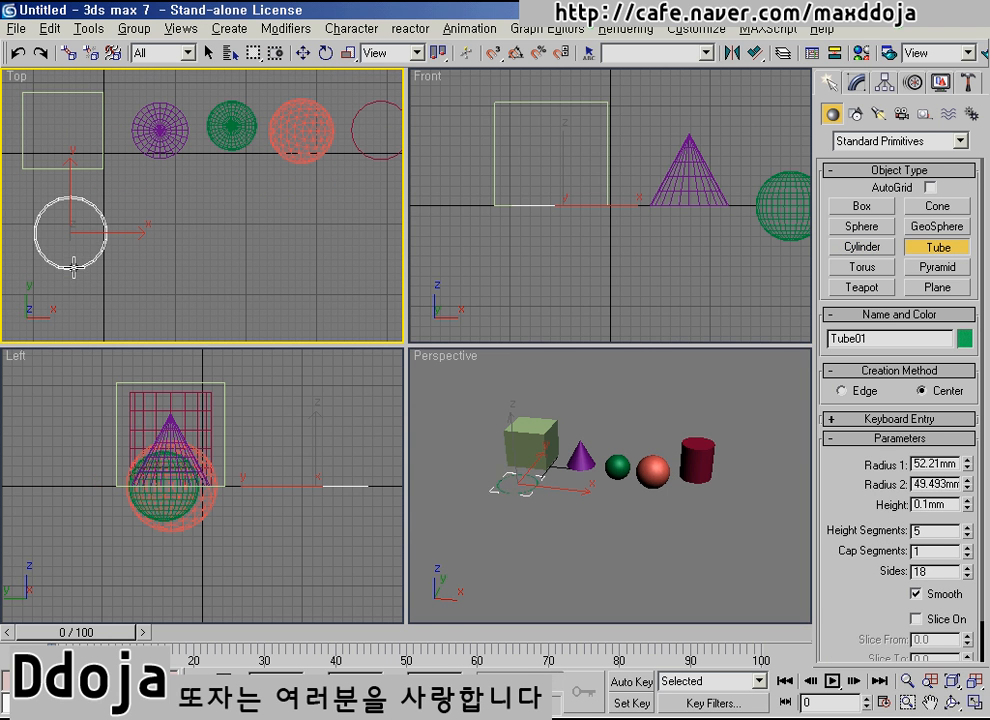
pyautogui.click(72, 261)
pyautogui.click(73, 195)
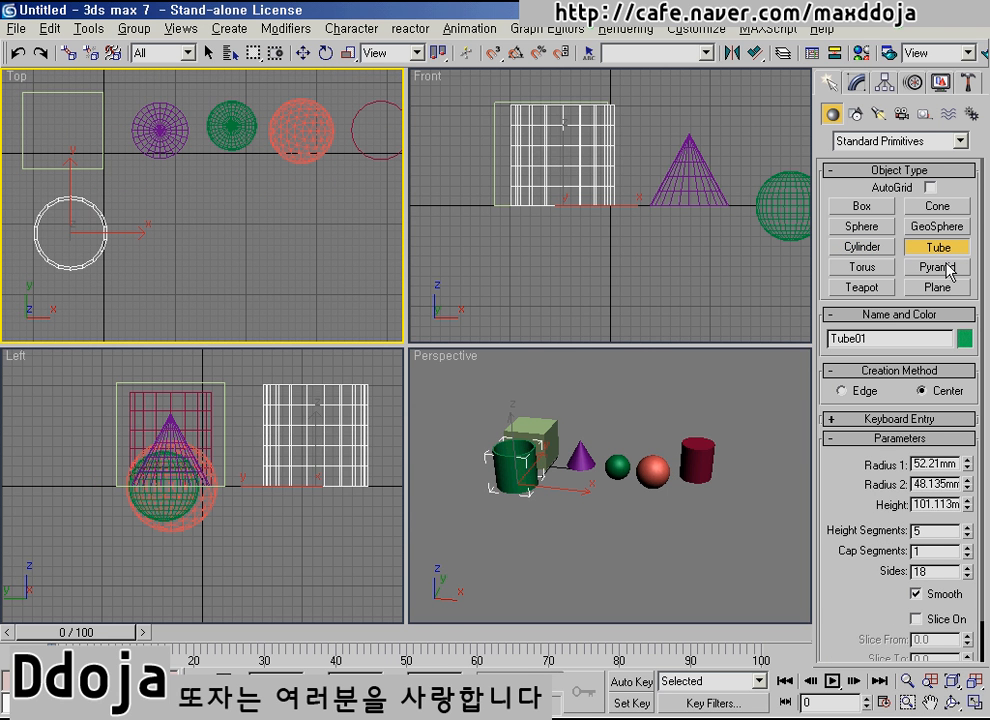
# Step: Create a torus beside the tube in the Top view, with radii of about 38 mm and 12 mm
pyautogui.click(866, 268)
pyautogui.moveTo(161, 227)
pyautogui.mouseDown()
pyautogui.moveTo(161, 261)
pyautogui.moveTo(162, 251)
pyautogui.mouseUp()
pyautogui.click(163, 244)
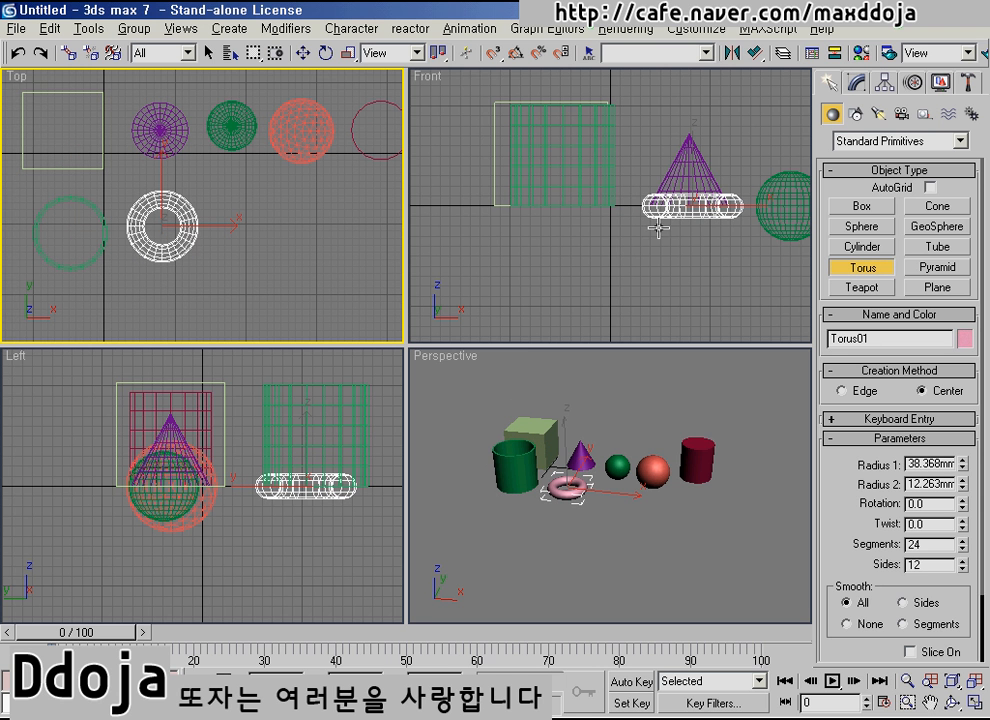
pyautogui.rightClick(634, 486)
pyautogui.scroll(4, 603, 497)
pyautogui.scroll(3, 601, 495)
pyautogui.moveTo(580, 504); pyautogui.dragTo(612, 501, button='middle')
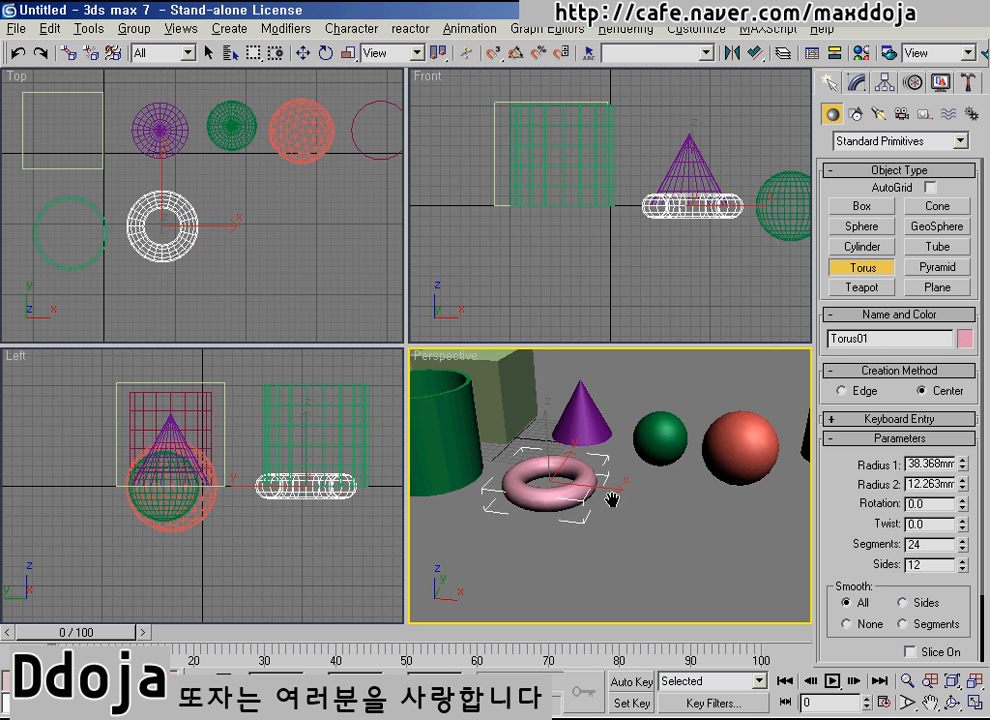
# Step: Create a pyramid beside the torus in the Top view, with a base about as wide as the torus
pyautogui.click(914, 268)
pyautogui.moveTo(221, 193); pyautogui.dragTo(288, 266)
pyautogui.click(276, 214)
# Step: Create a teapot beside the pyramid in the Top view, with a radius of about 42 mm
pyautogui.click(864, 289)
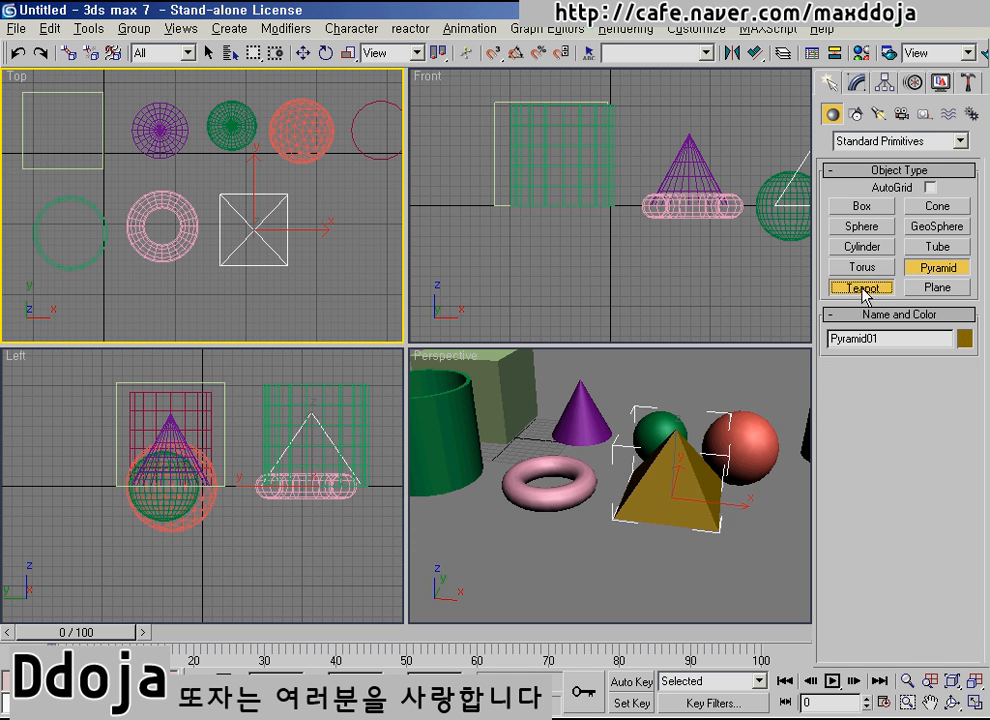
pyautogui.moveTo(348, 241); pyautogui.dragTo(256, 239, button='middle')
pyautogui.moveTo(255, 230); pyautogui.dragTo(284, 232)
pyautogui.moveTo(689, 513); pyautogui.dragTo(481, 495, button='middle')
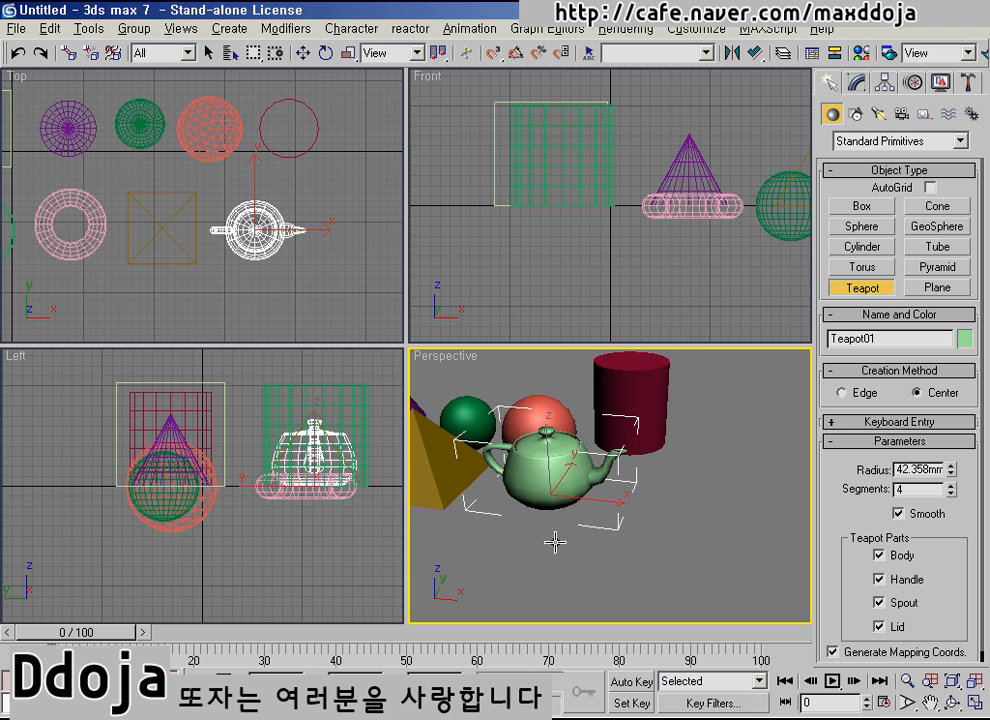
# Step: Create a plane beside the teapot in the Top view, about 97 mm long and 109 mm wide
pyautogui.click(935, 288)
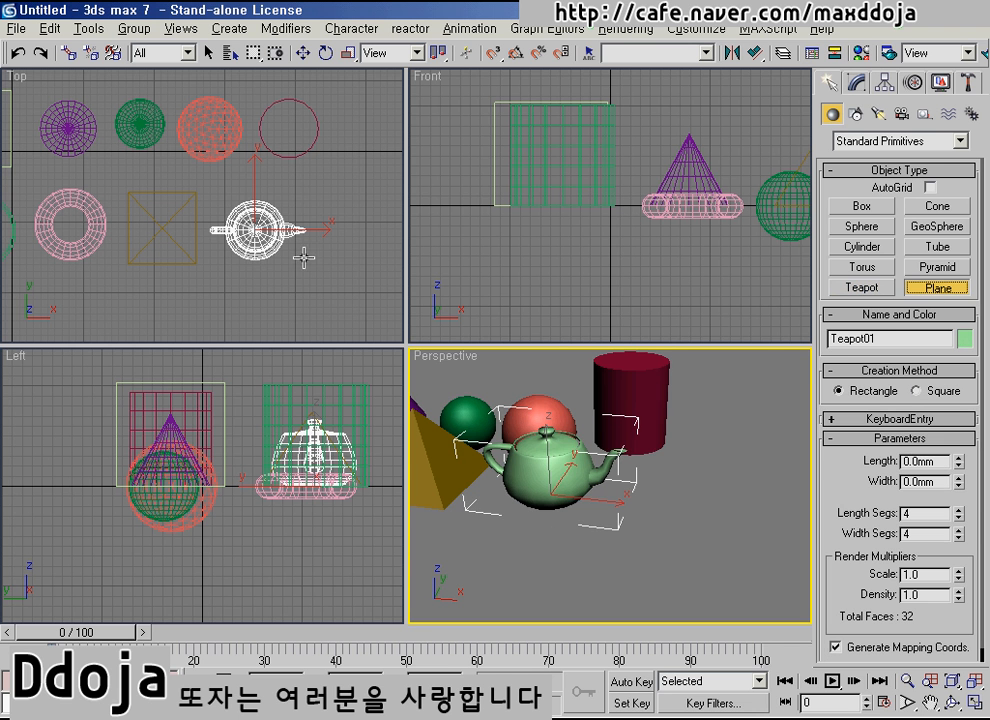
pyautogui.moveTo(325, 195); pyautogui.dragTo(401, 263)
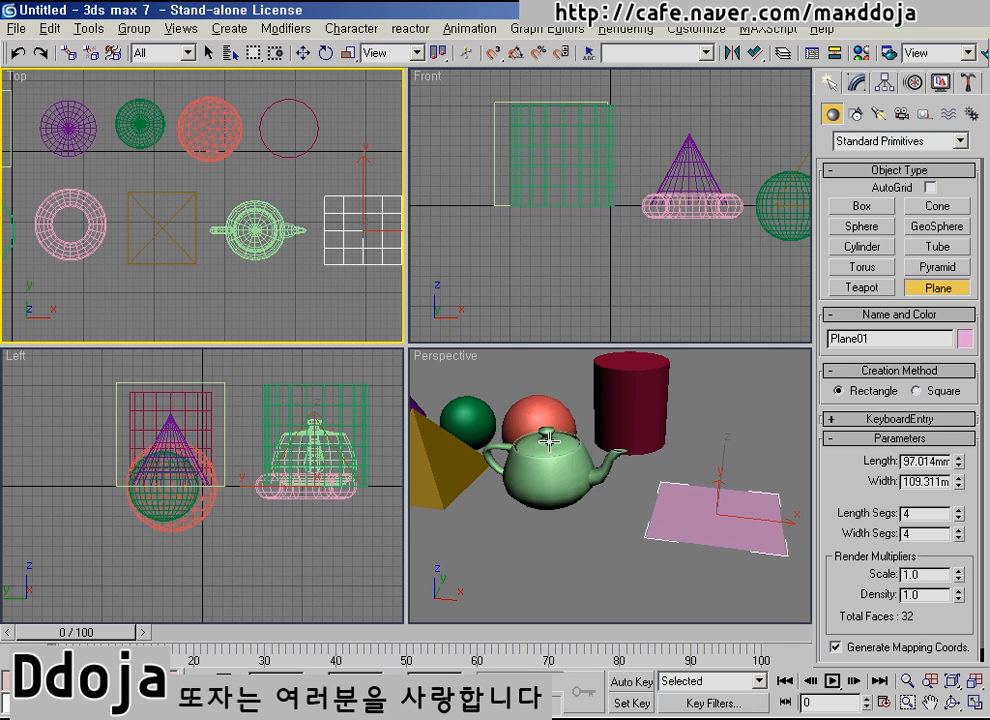
pyautogui.scroll(-6, 640, 507)
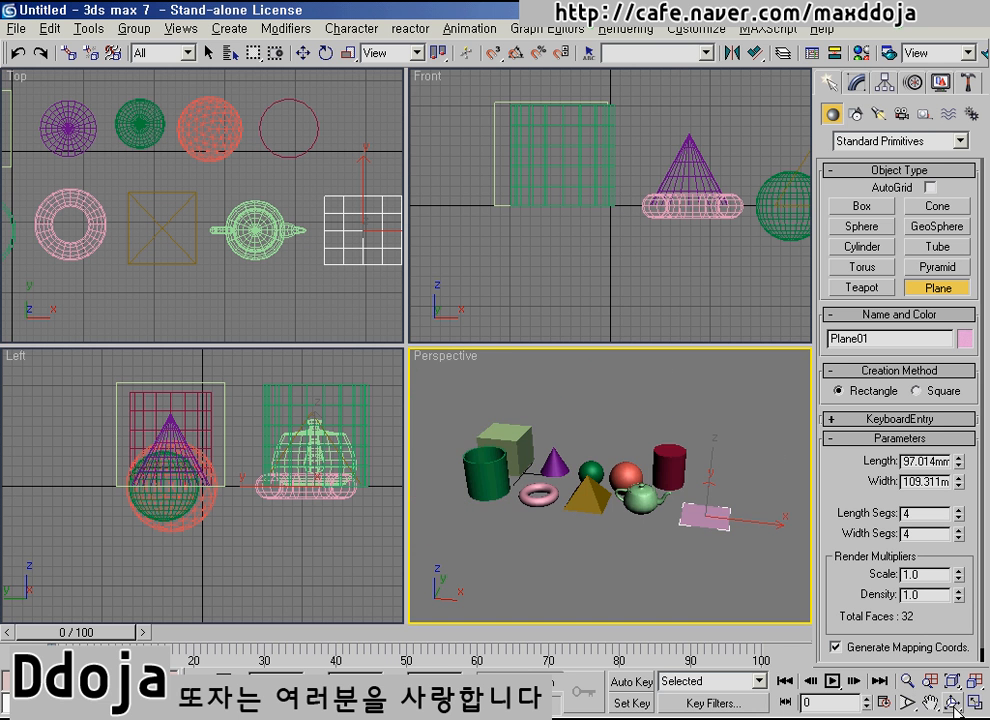
pyautogui.hotkey('ctrl', 'r')
pyautogui.moveTo(569, 438); pyautogui.dragTo(558, 492)
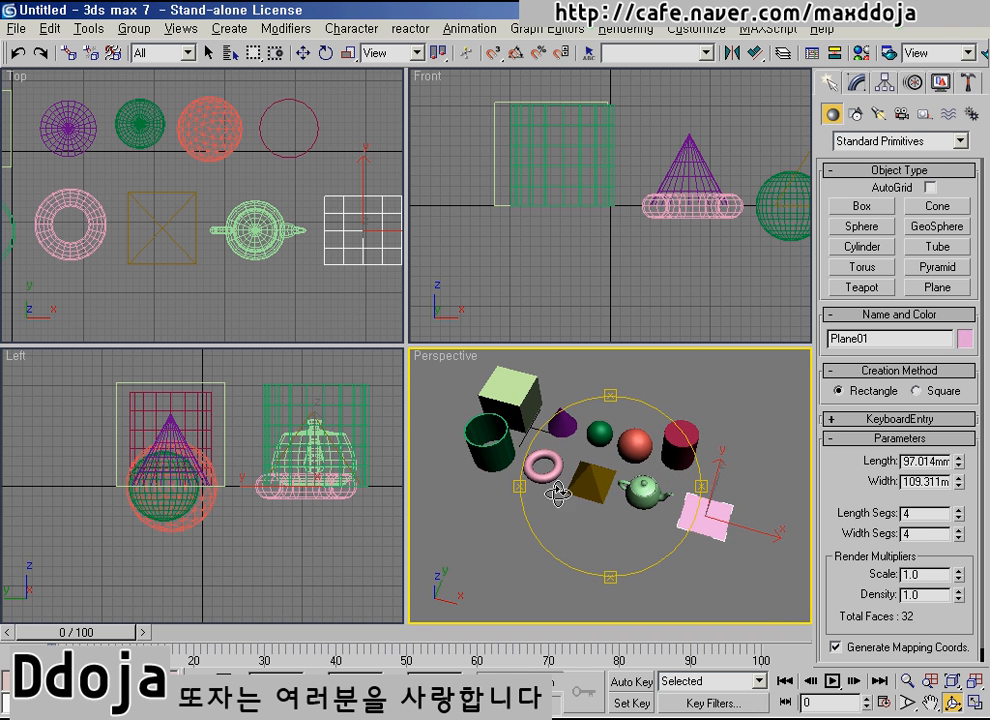
pyautogui.rightClick(558, 492)
pyautogui.moveTo(579, 457); pyautogui.dragTo(580, 475, button='middle')
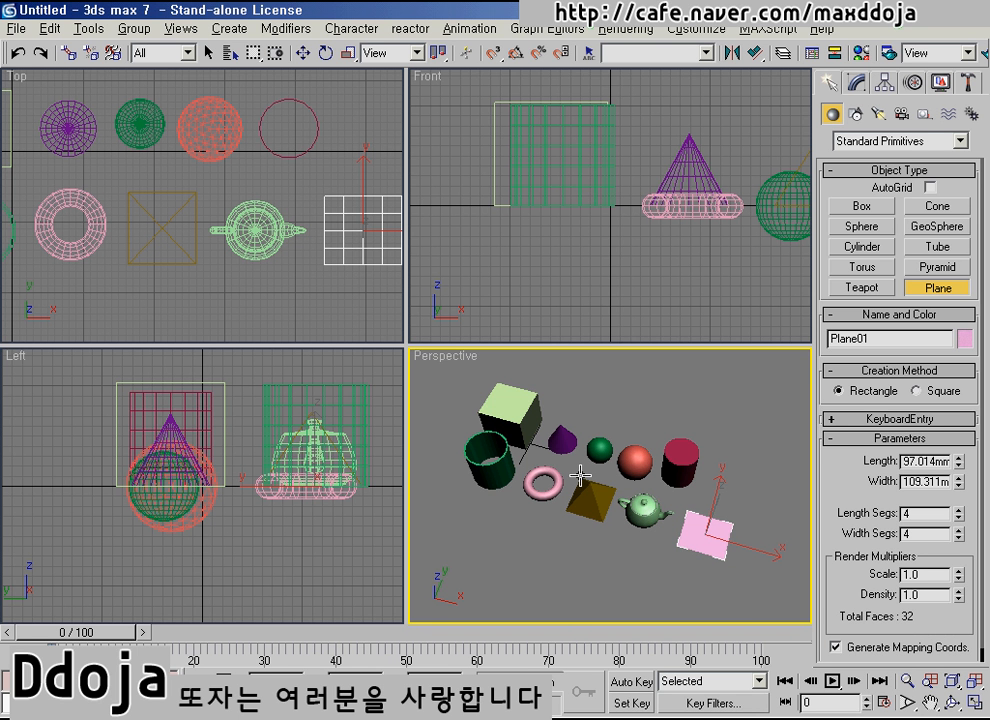
# Step: Look through the modifiers available for the plane, leave without applying any, and return to the Standard Primitives creation options
pyautogui.click(850, 86)
pyautogui.click(873, 137)
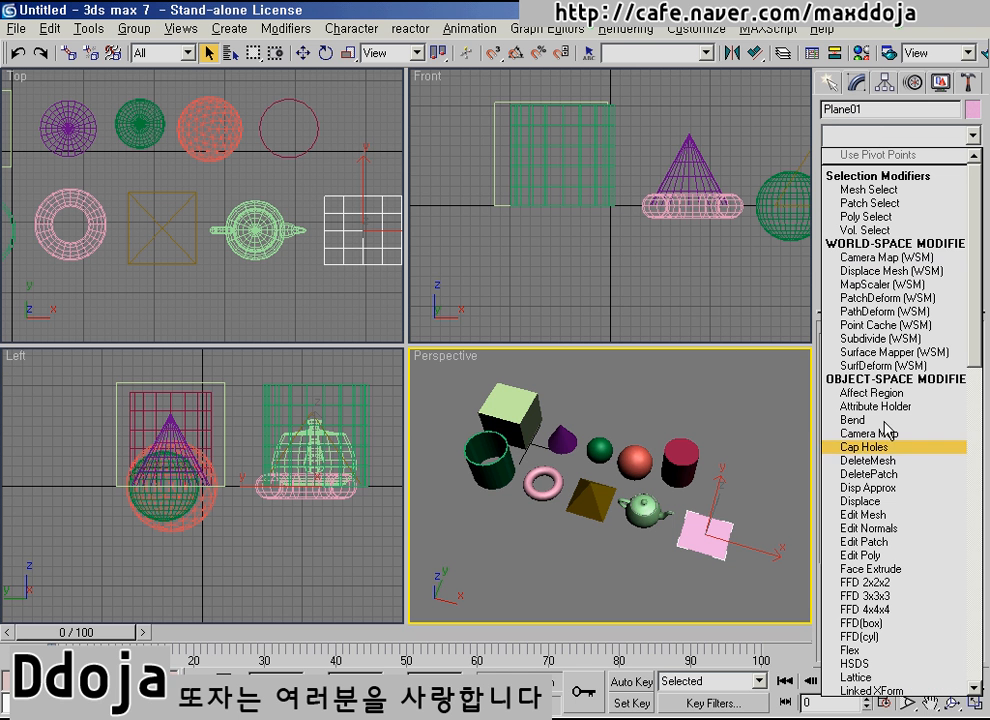
pyautogui.click(690, 284)
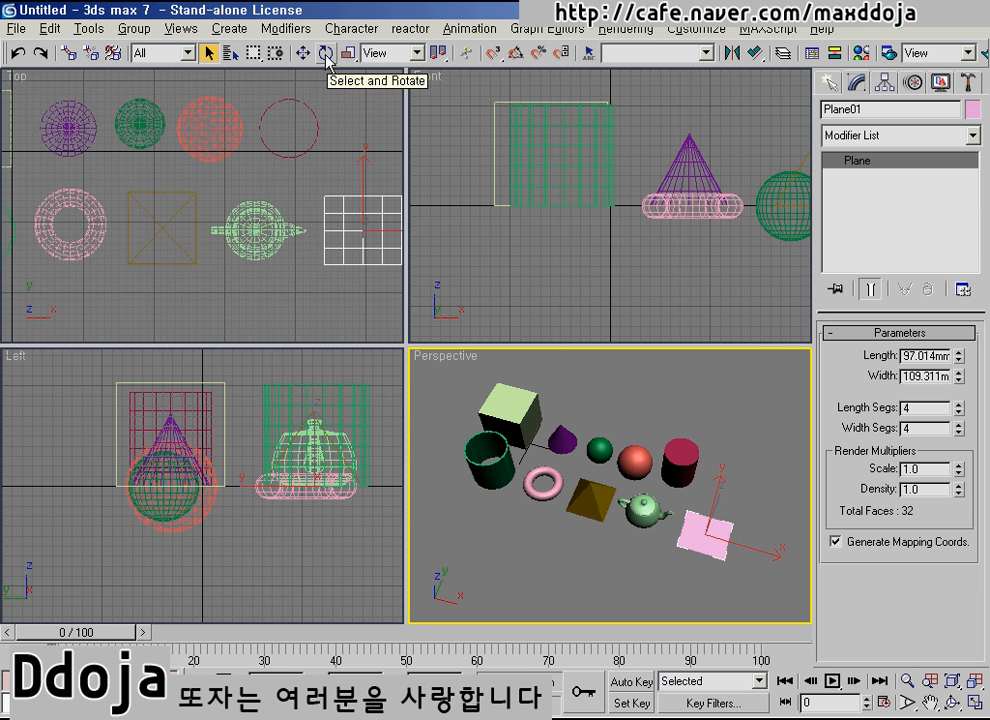
pyautogui.click(829, 83)
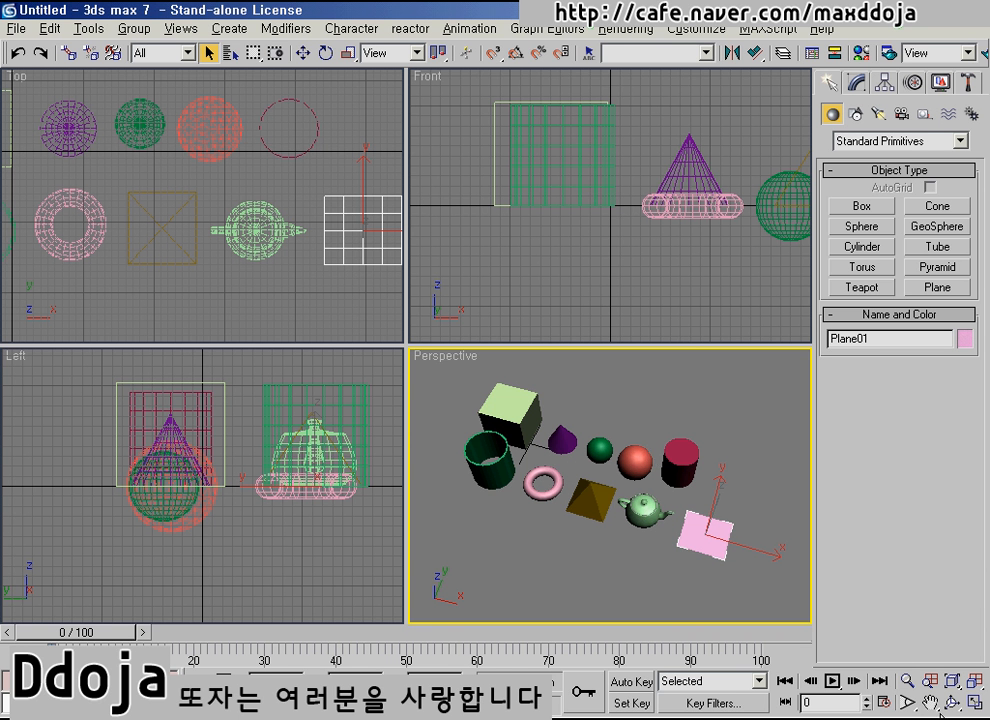
# Step: Select the box, cylinder, plane and sphere one after another in the Perspective view, and clear the selection
pyautogui.hotkey('ctrl', 'r')
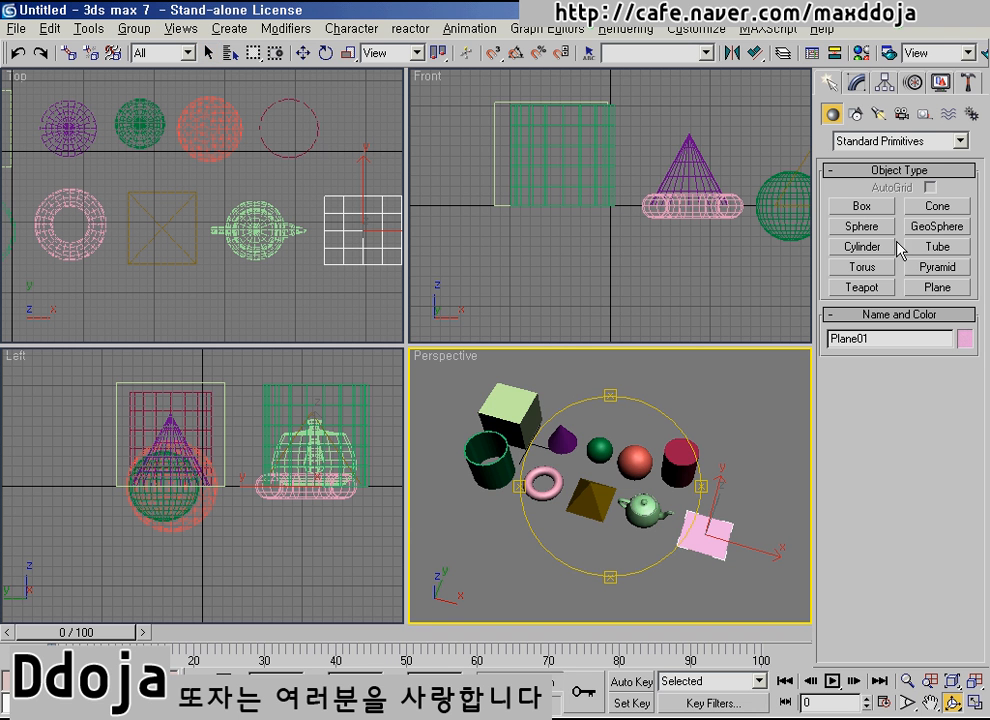
pyautogui.moveTo(601, 526); pyautogui.dragTo(590, 474)
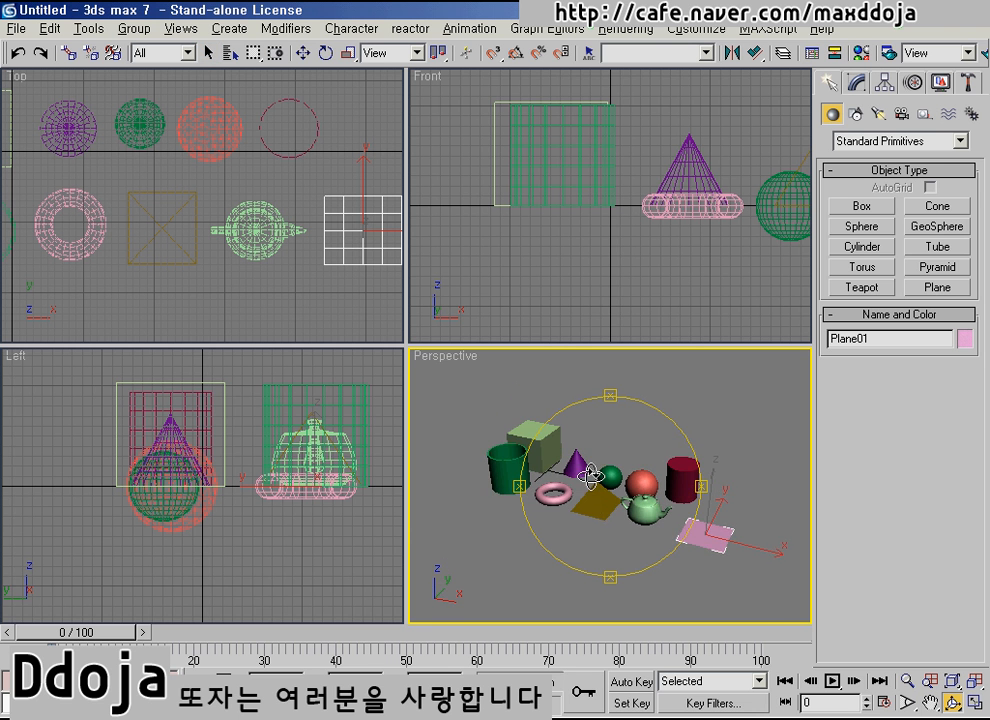
pyautogui.moveTo(605, 514)
pyautogui.mouseDown(button='middle')
pyautogui.moveTo(602, 492)
pyautogui.moveTo(605, 511)
pyautogui.mouseUp(button='middle')
pyautogui.scroll(3, 602, 492)
pyautogui.rightClick(605, 511)
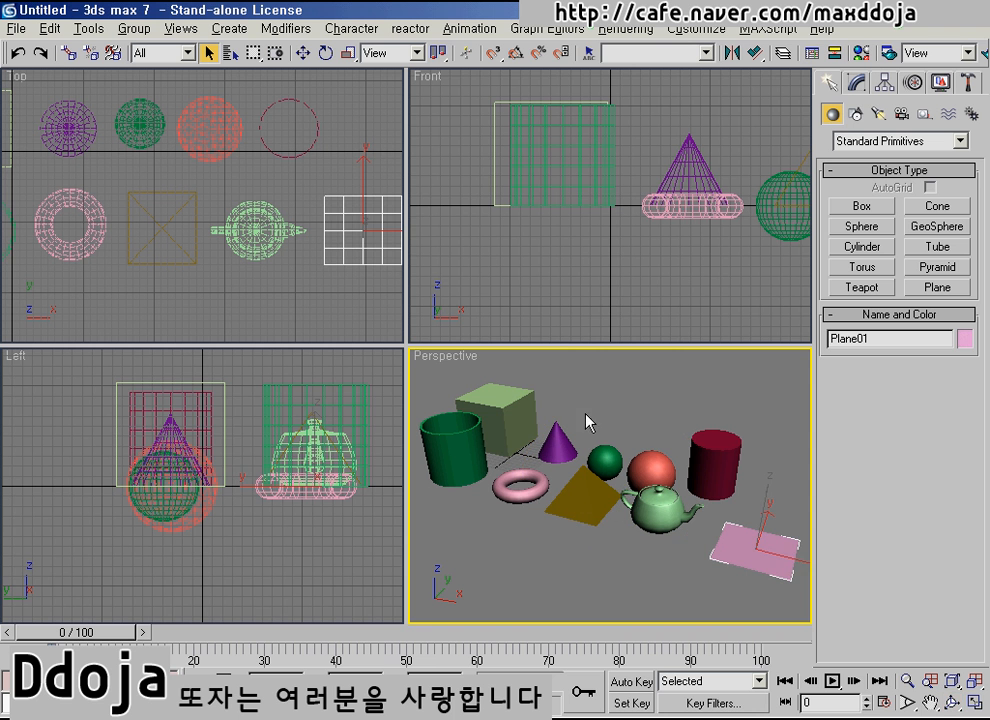
pyautogui.click(503, 418)
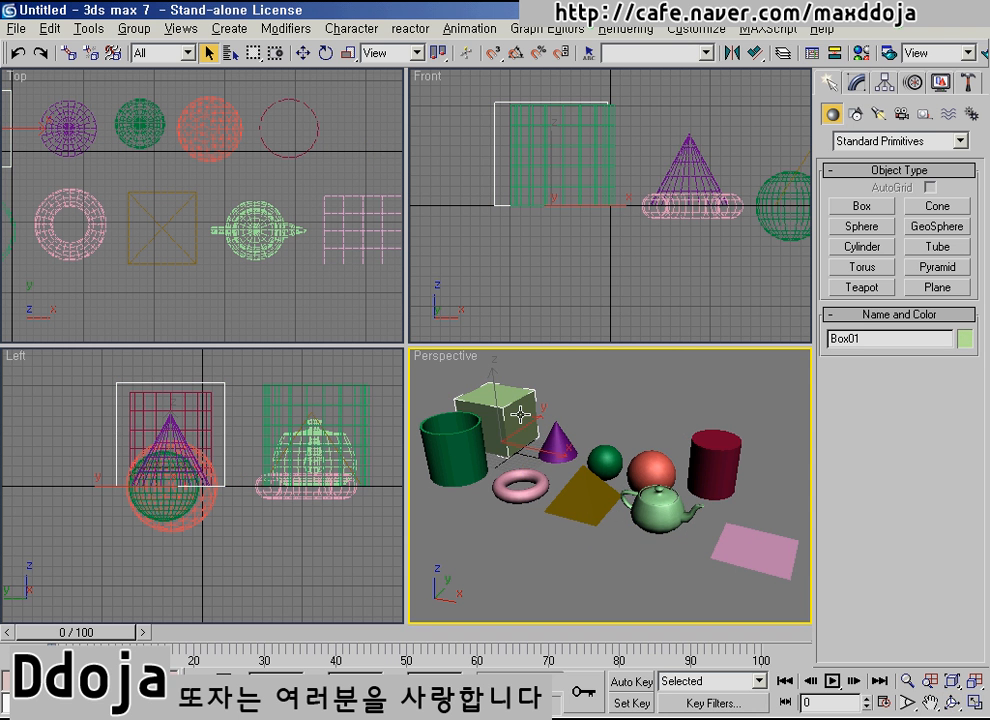
pyautogui.click(731, 465)
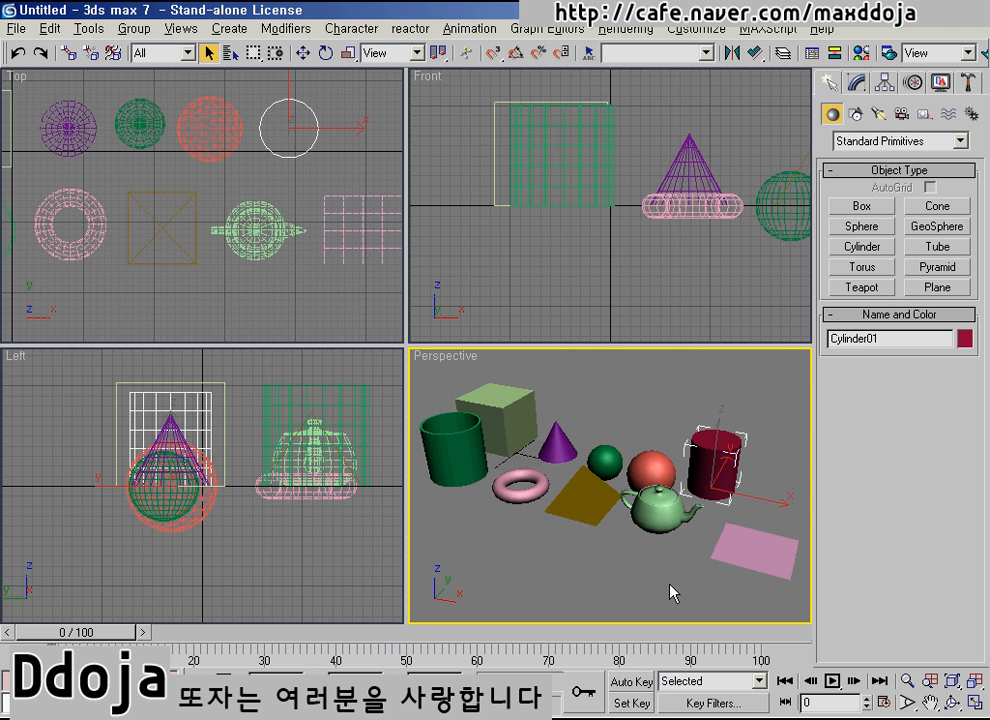
pyautogui.click(752, 556)
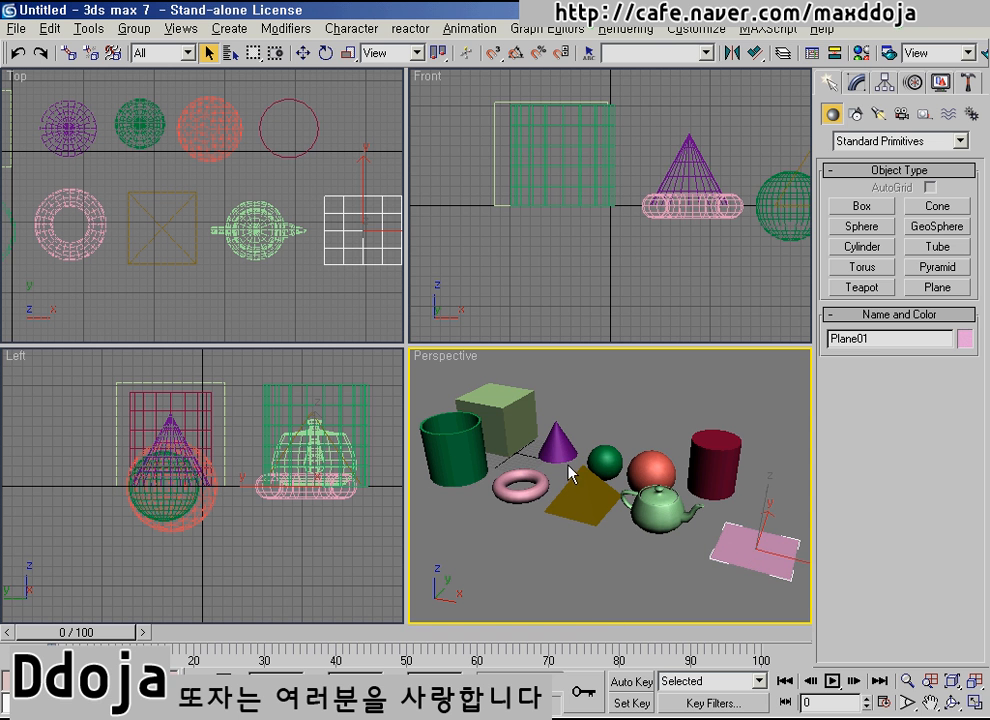
pyautogui.click(609, 461)
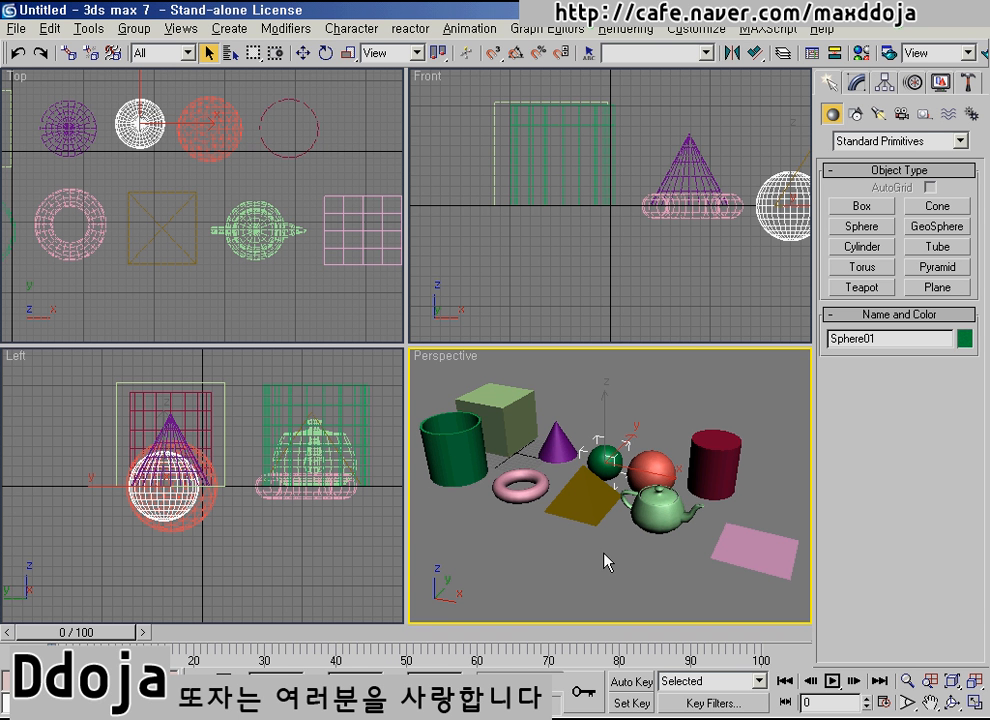
pyautogui.click(656, 410)
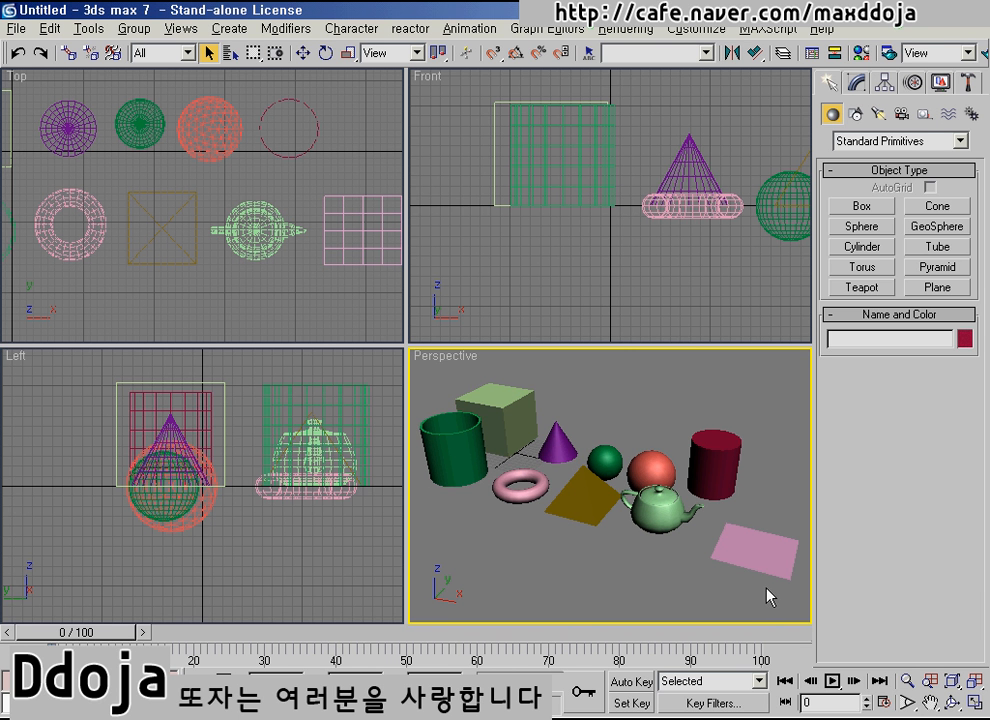
# Step: Select all ten primitives in the Top view and delete them
pyautogui.moveTo(94, 199); pyautogui.dragTo(103, 200, button='middle')
pyautogui.scroll(-2, 100, 205)
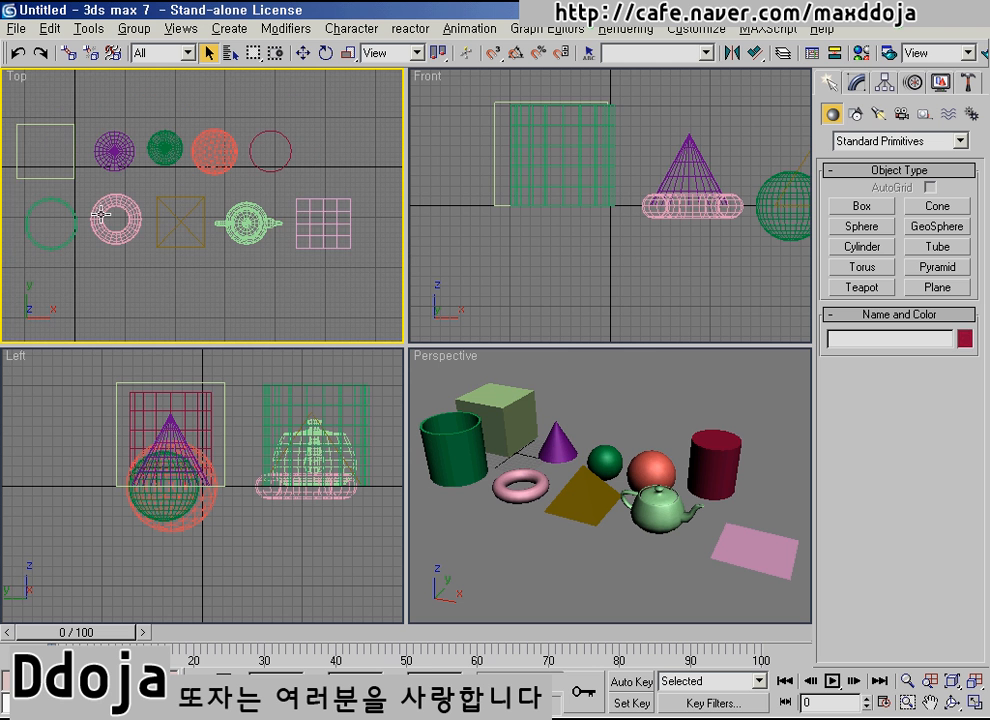
pyautogui.moveTo(30, 76); pyautogui.dragTo(362, 303)
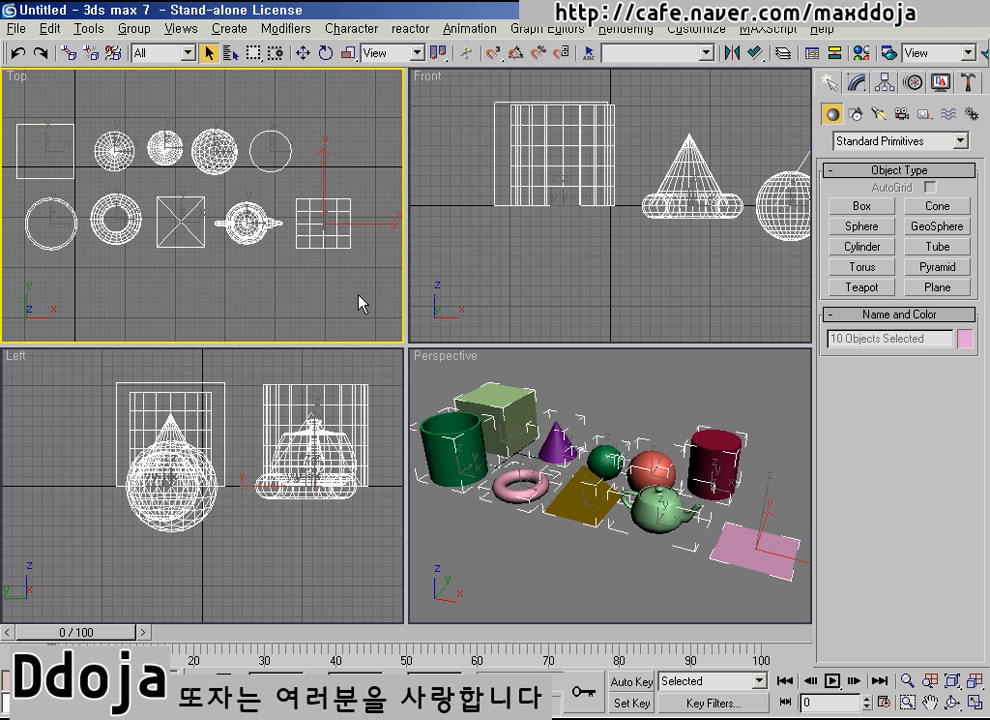
pyautogui.press('Delete')
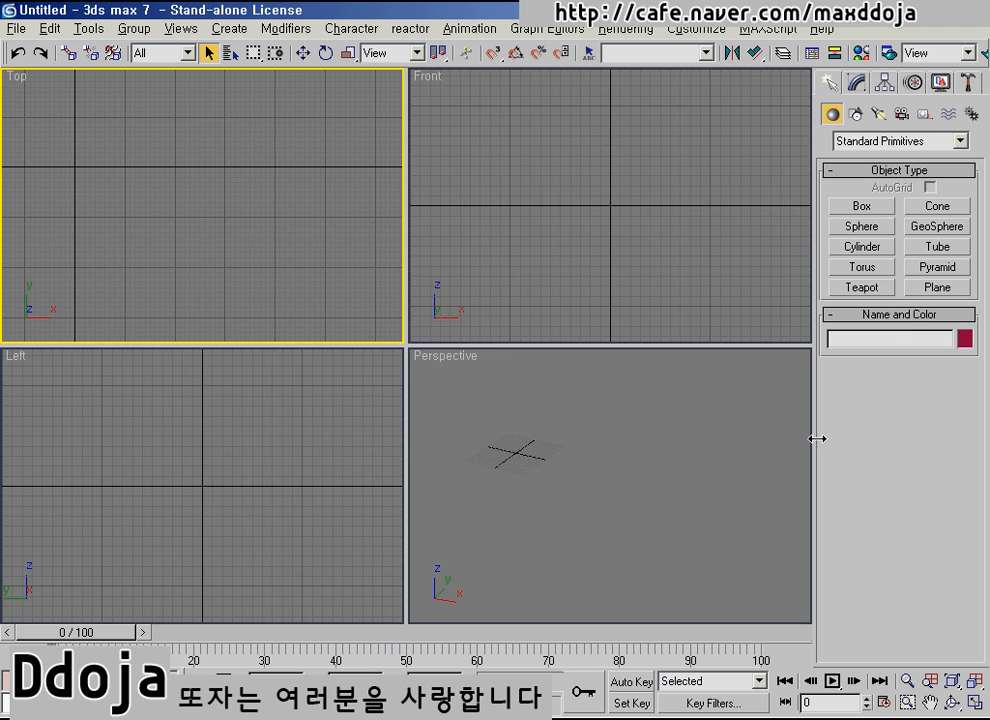
pyautogui.click(975, 677)
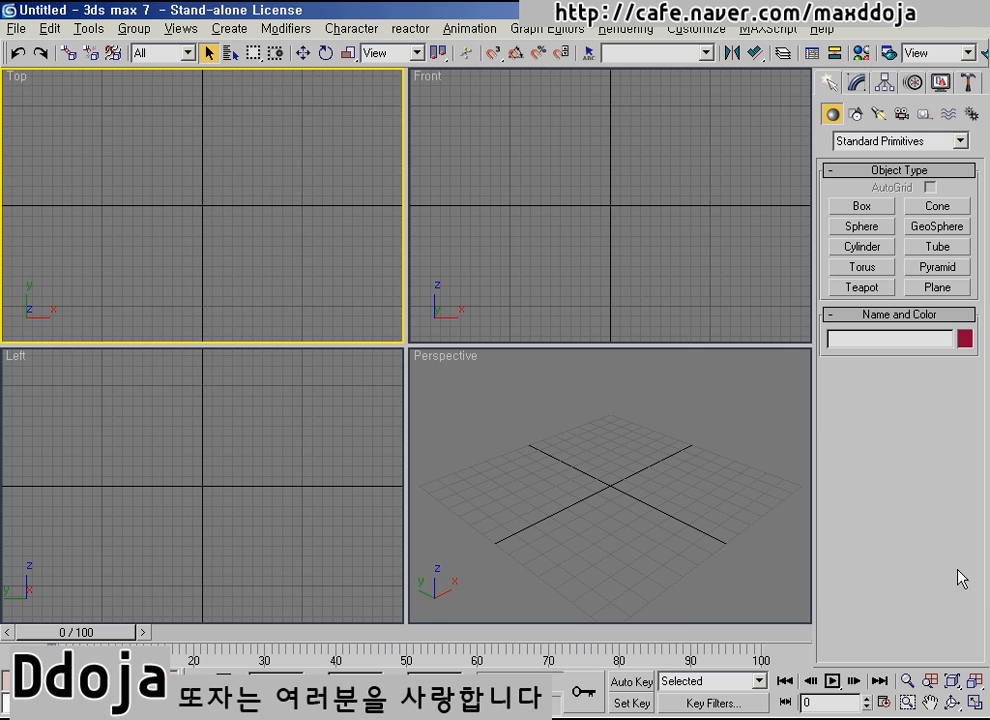
# Step: Create a box centred near the origin in the Top view, about 218 mm long, 250 mm wide and 176 mm high
pyautogui.click(885, 213)
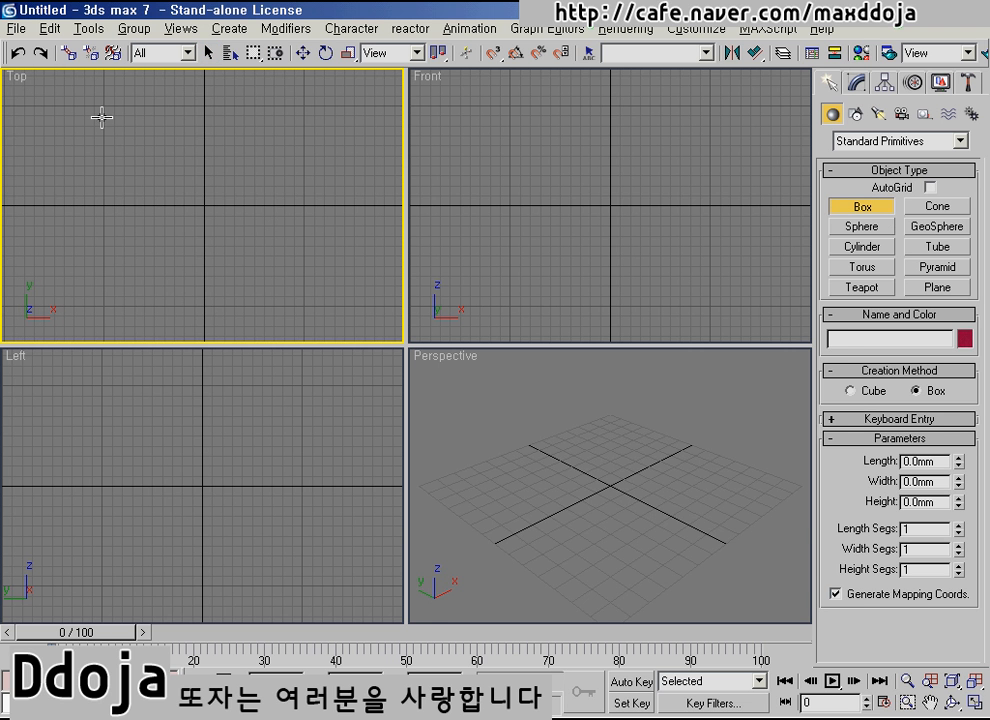
pyautogui.moveTo(80, 96); pyautogui.dragTo(330, 313)
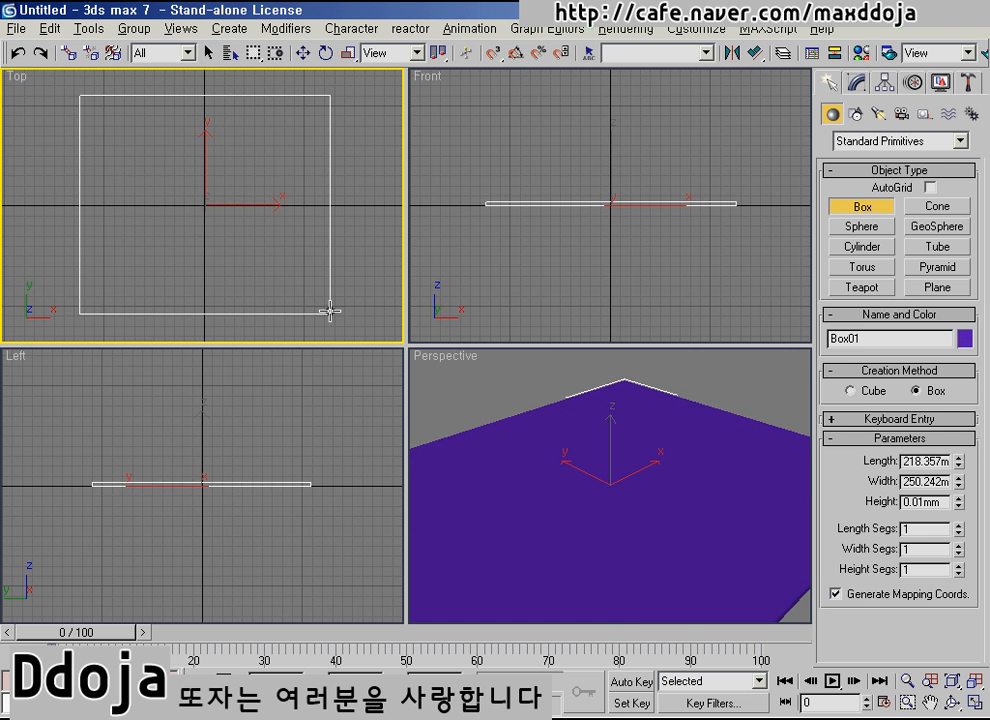
pyautogui.click(309, 137)
pyautogui.scroll(-5, 558, 600)
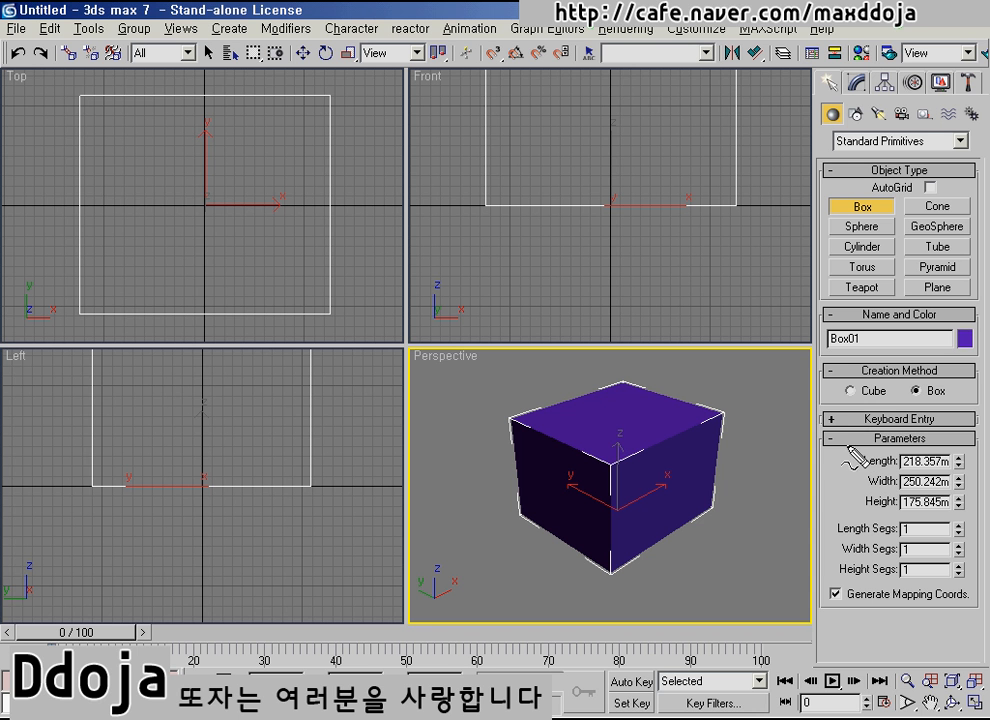
pyautogui.moveTo(822, 432)
pyautogui.mouseDown()
pyautogui.moveTo(835, 480)
pyautogui.moveTo(938, 622)
pyautogui.moveTo(985, 628)
pyautogui.mouseUp()
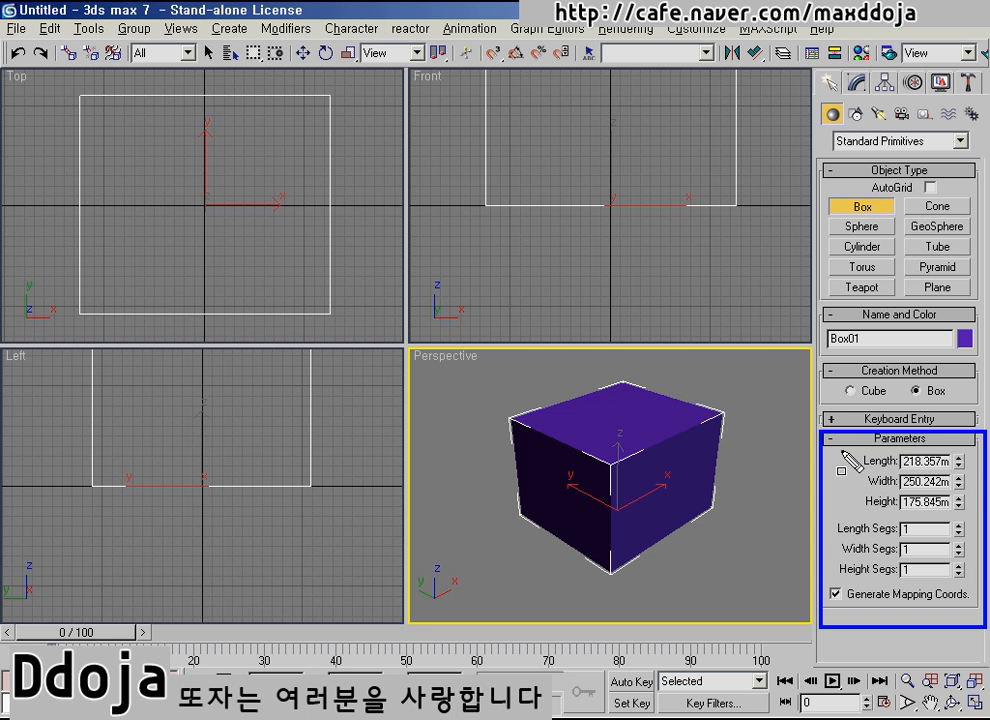
pyautogui.moveTo(840, 453); pyautogui.dragTo(977, 470)
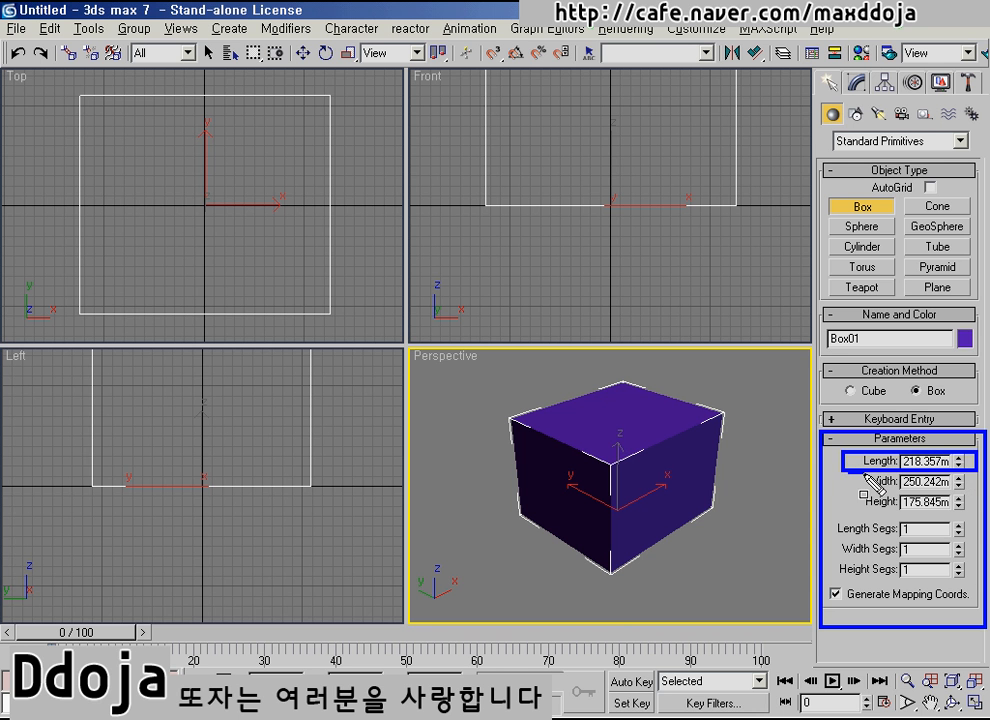
pyautogui.moveTo(849, 471); pyautogui.dragTo(980, 489)
pyautogui.moveTo(848, 491); pyautogui.dragTo(980, 513)
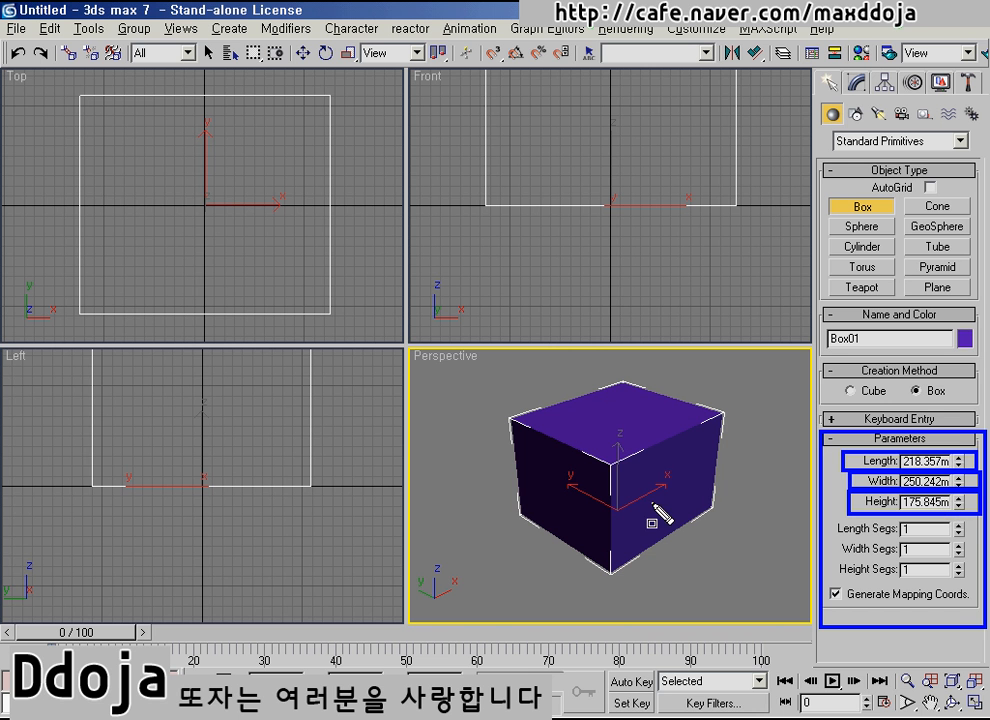
pyautogui.press('Escape')
# Step: Set the box's length, width and height to 150 mm each
pyautogui.moveTo(610, 478); pyautogui.dragTo(692, 494, button='middle')
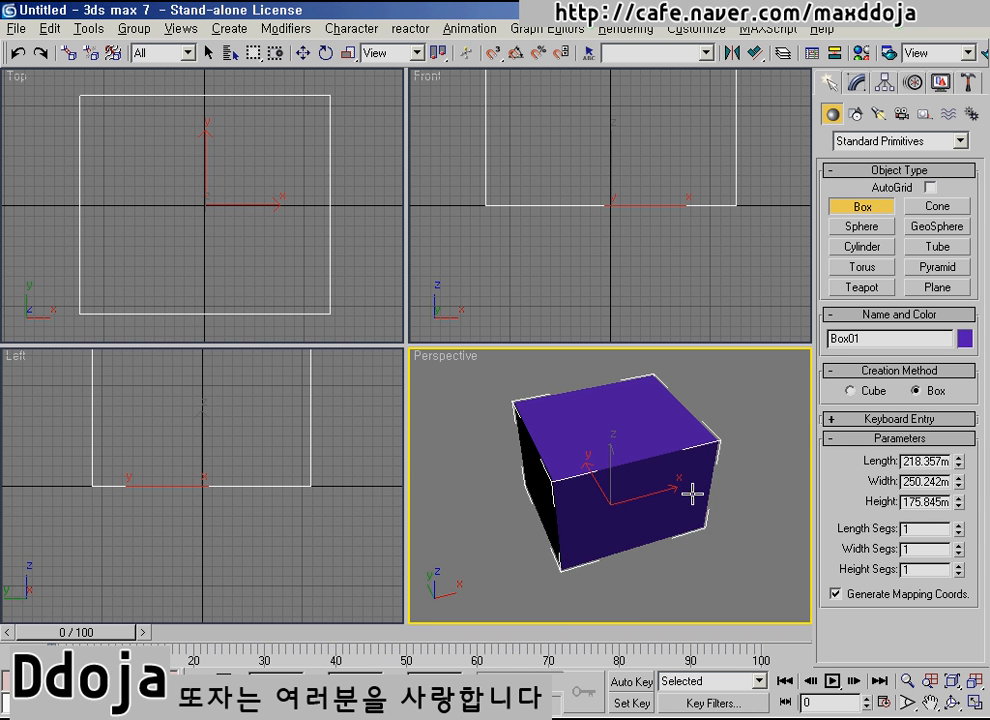
pyautogui.doubleClick(924, 461)
pyautogui.write('150')
pyautogui.press('Return')
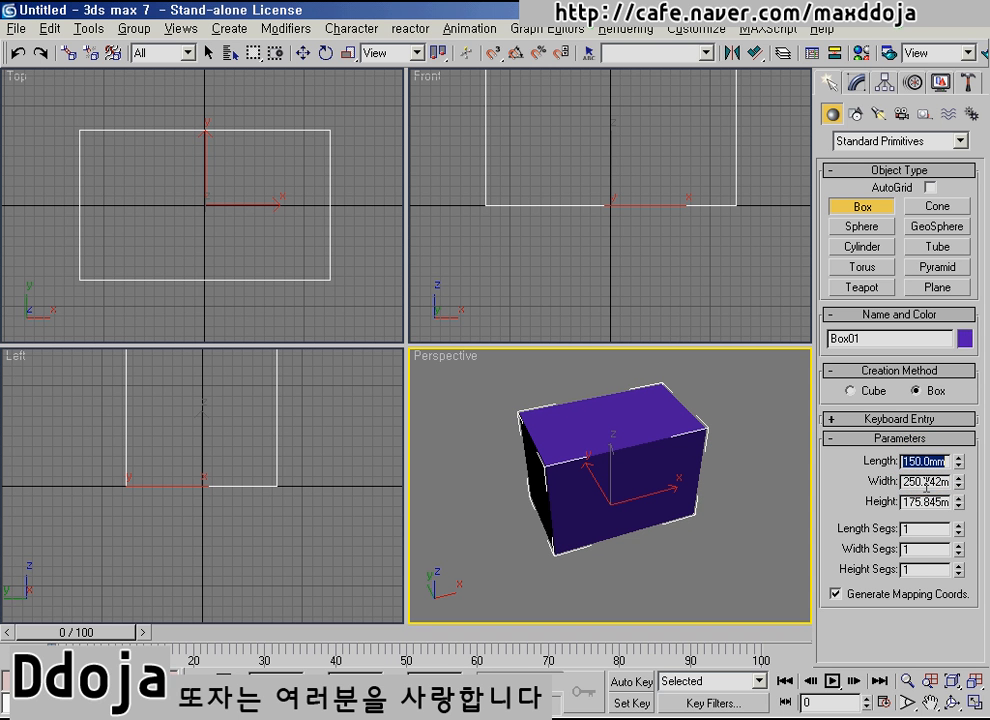
pyautogui.press('Tab')
pyautogui.write('150')
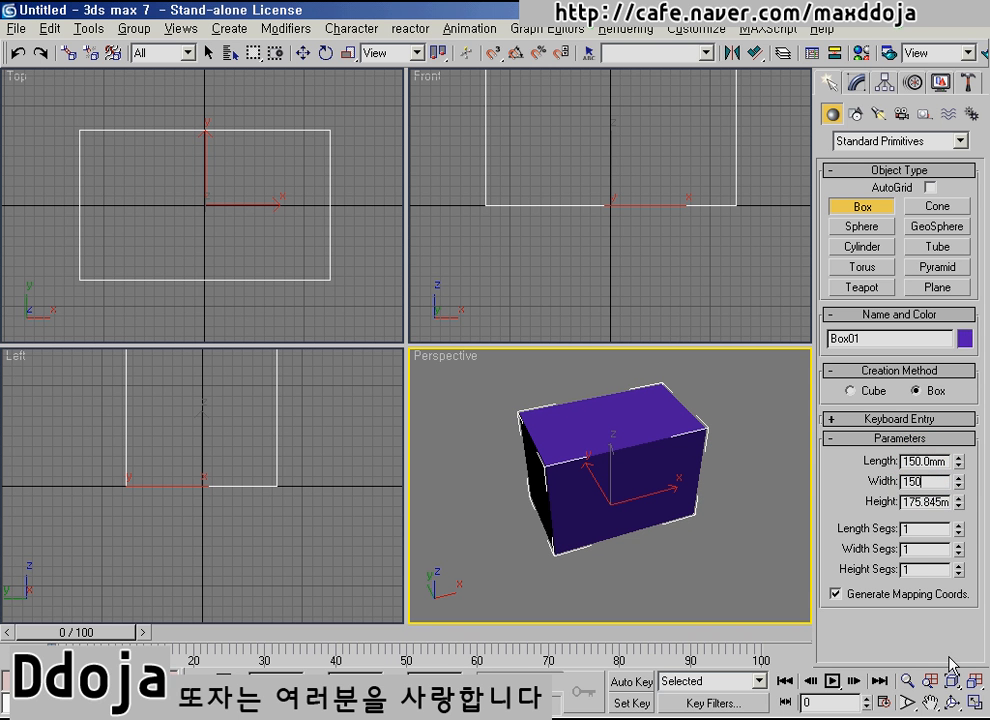
pyautogui.press('Tab')
pyautogui.write('150')
pyautogui.press('Return')
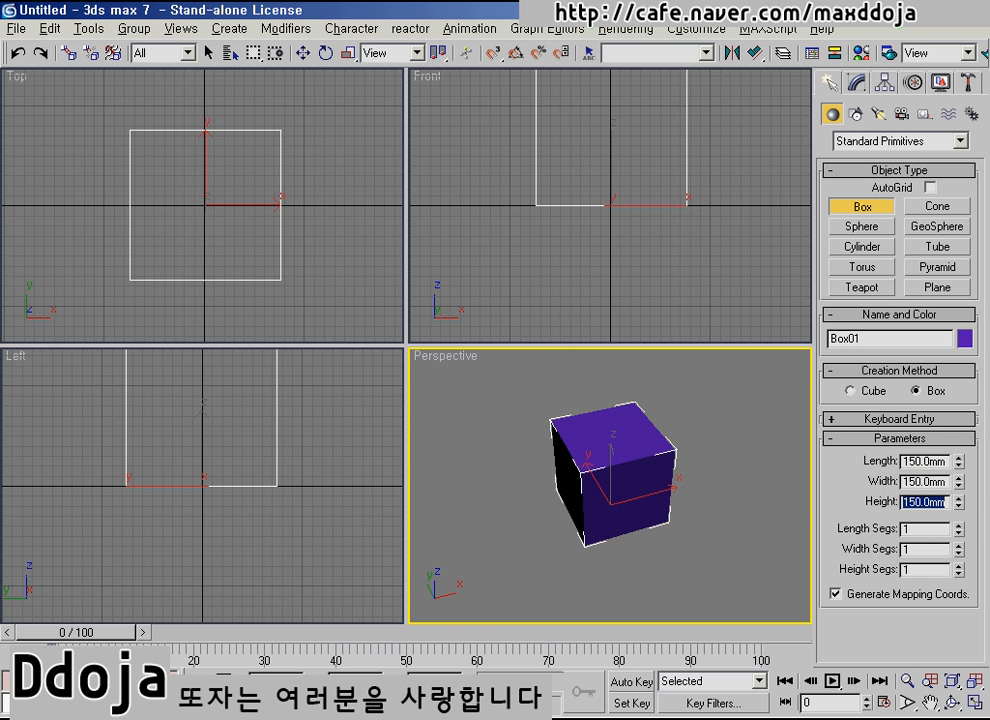
pyautogui.moveTo(609, 491)
pyautogui.mouseDown(button='middle')
pyautogui.moveTo(608, 480)
pyautogui.moveTo(601, 492)
pyautogui.mouseUp(button='middle')
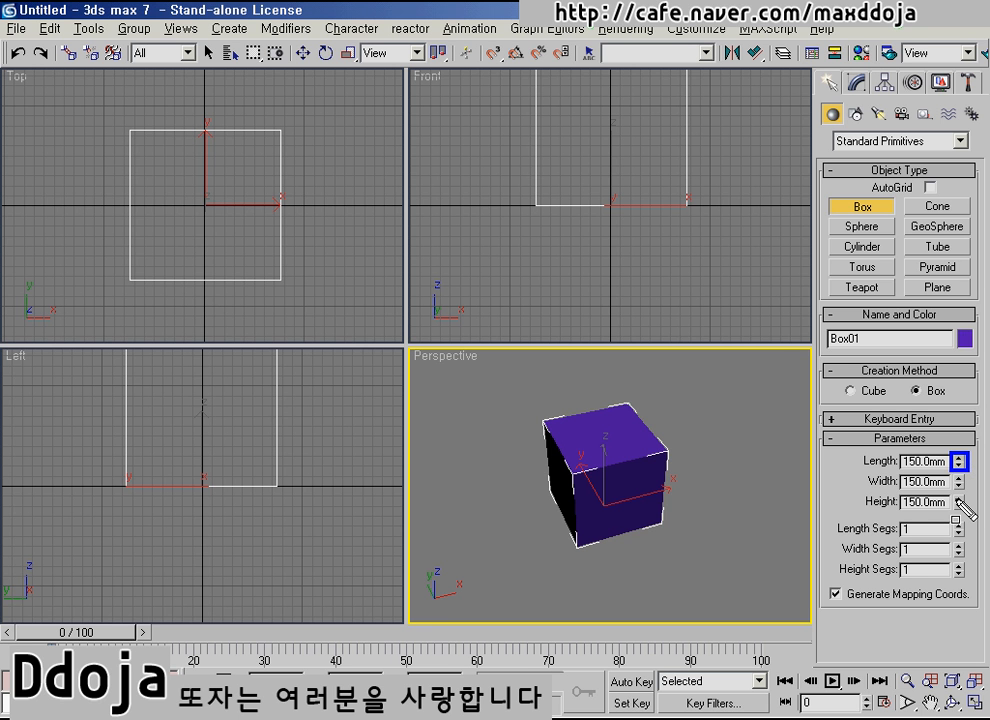
# Step: Adjust the box's dimensions incrementally to about 190 mm length, 247 mm width and 252 mm height
pyautogui.press('Escape')
pyautogui.click(959, 458)
pyautogui.click(959, 458)
pyautogui.click(959, 458)
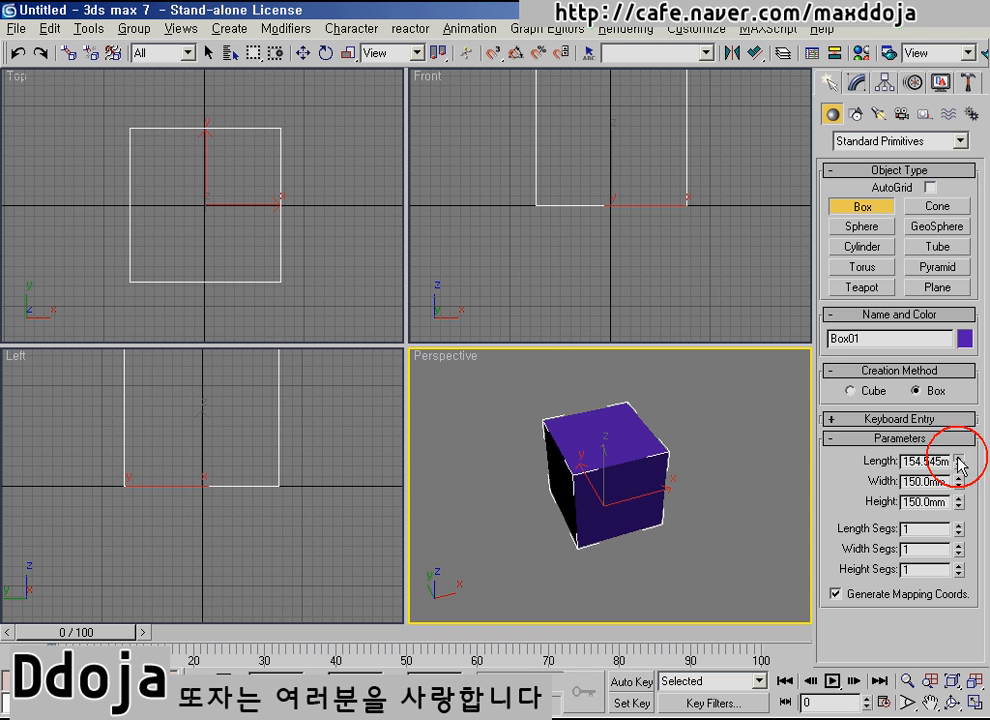
pyautogui.click(959, 466)
pyautogui.click(959, 466)
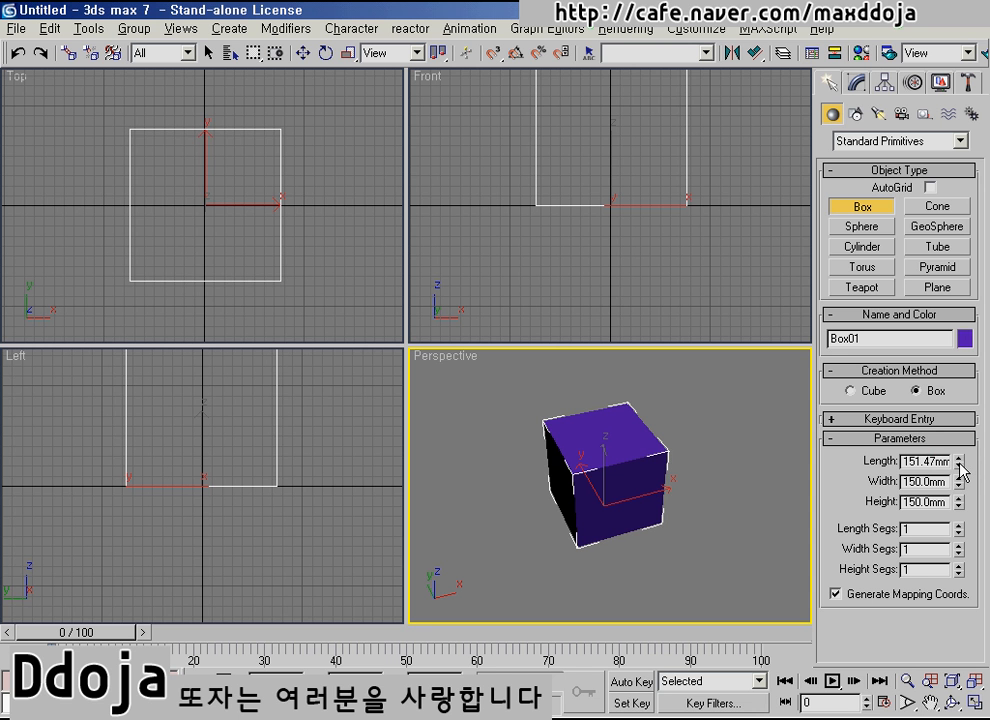
pyautogui.moveTo(962, 470)
pyautogui.mouseDown()
pyautogui.moveTo(961, 340)
pyautogui.moveTo(961, 570)
pyautogui.moveTo(958, 372)
pyautogui.moveTo(955, 448)
pyautogui.moveTo(929, 451)
pyautogui.moveTo(957, 381)
pyautogui.moveTo(957, 496)
pyautogui.moveTo(939, 393)
pyautogui.moveTo(958, 478)
pyautogui.moveTo(958, 437)
pyautogui.moveTo(957, 470)
pyautogui.moveTo(957, 447)
pyautogui.mouseUp()
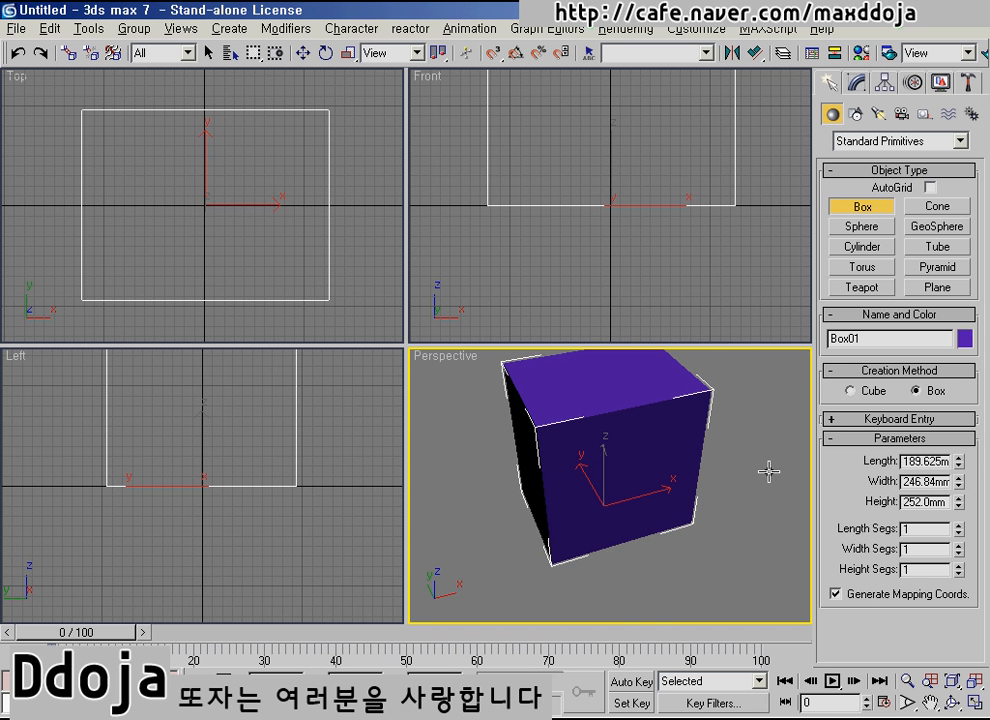
# Step: Set the box's length, width and height to 200 mm each
pyautogui.doubleClick(928, 462)
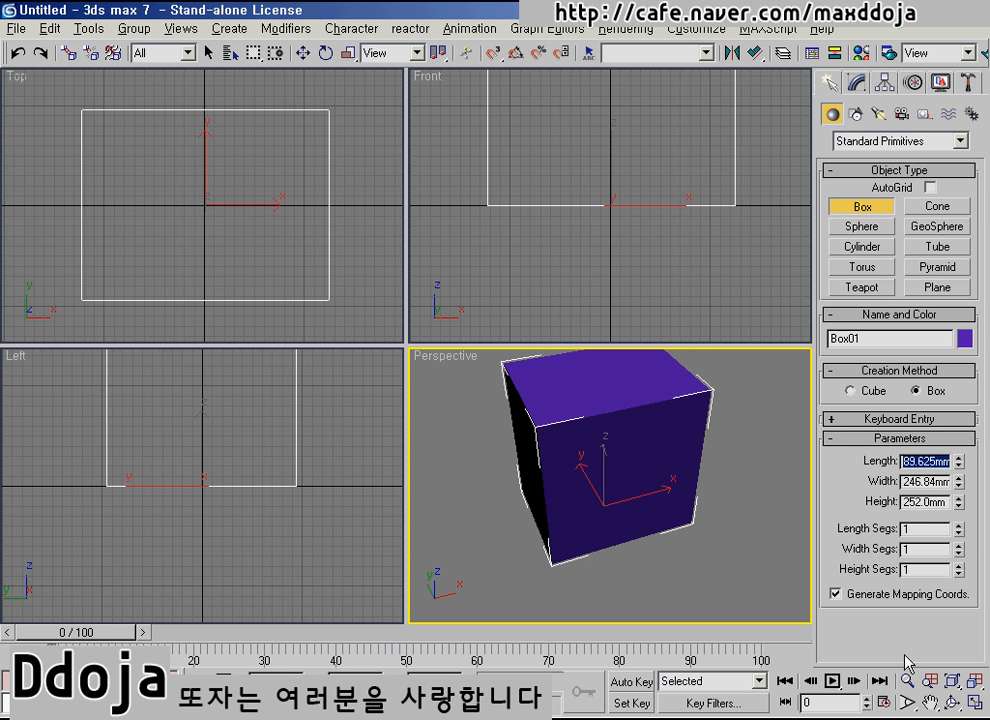
pyautogui.write('200')
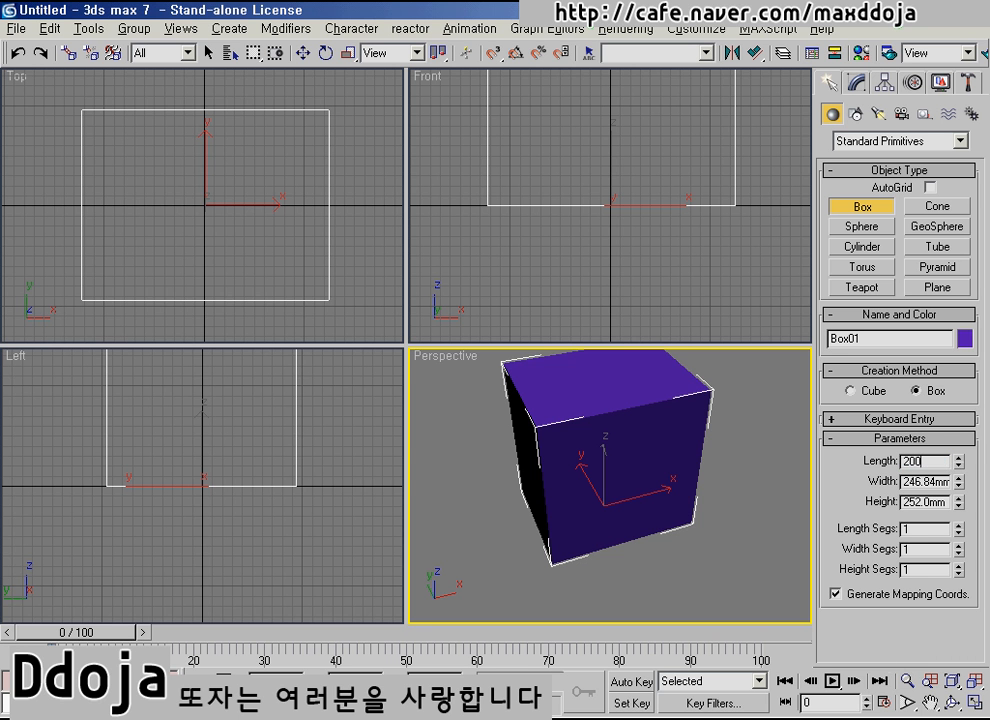
pyautogui.doubleClick(912, 481)
pyautogui.write('2')
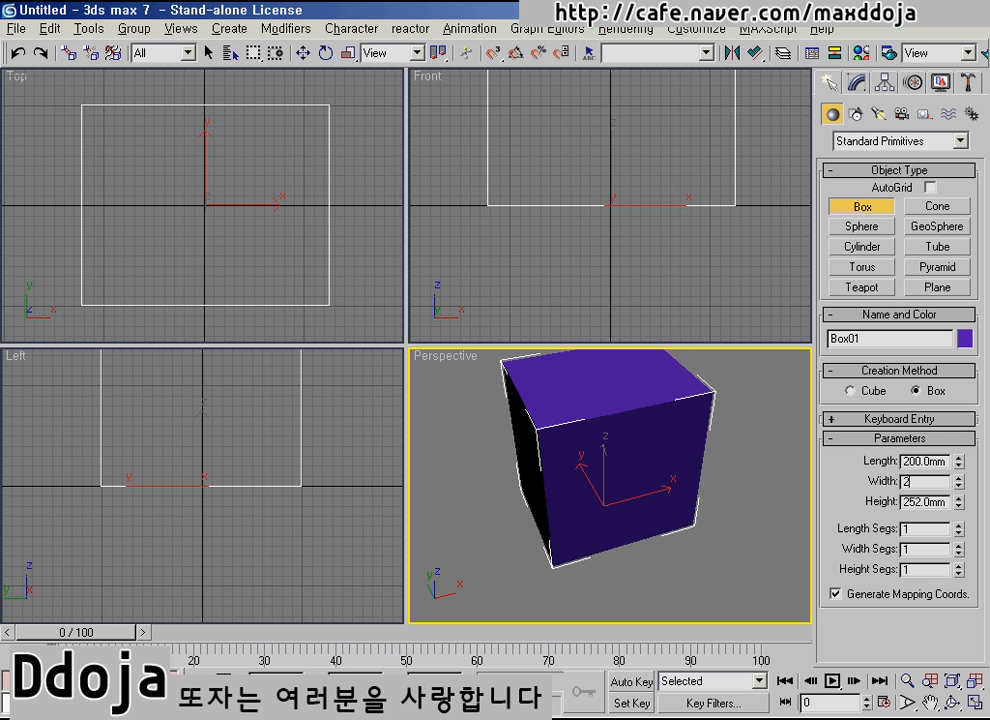
pyautogui.write('00')
pyautogui.doubleClick(917, 501)
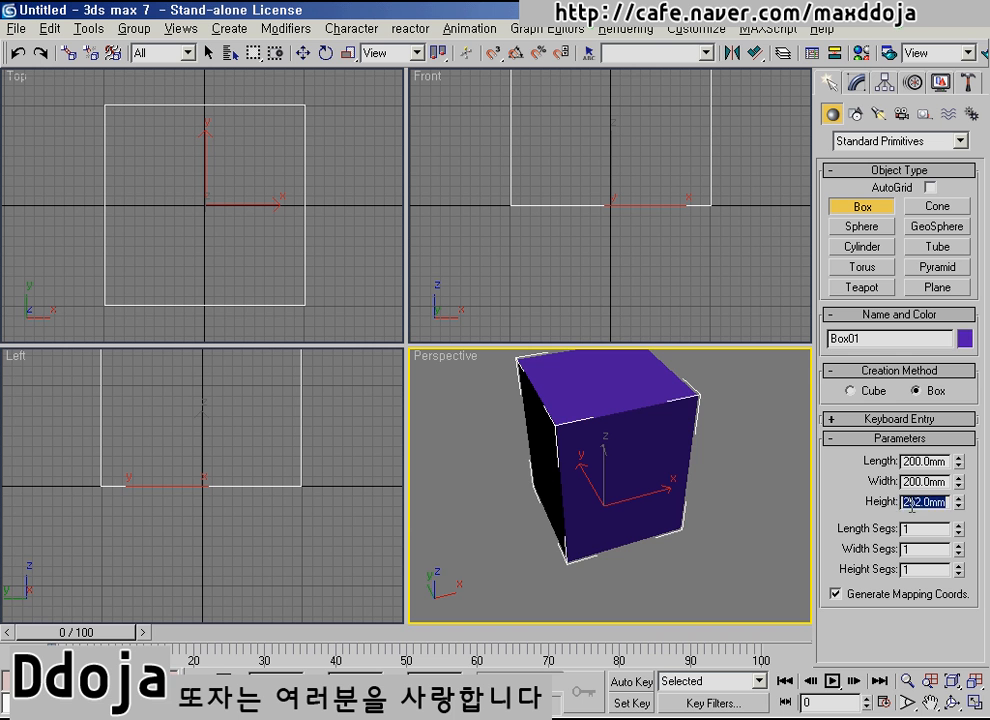
pyautogui.write('200')
pyautogui.press('Return')
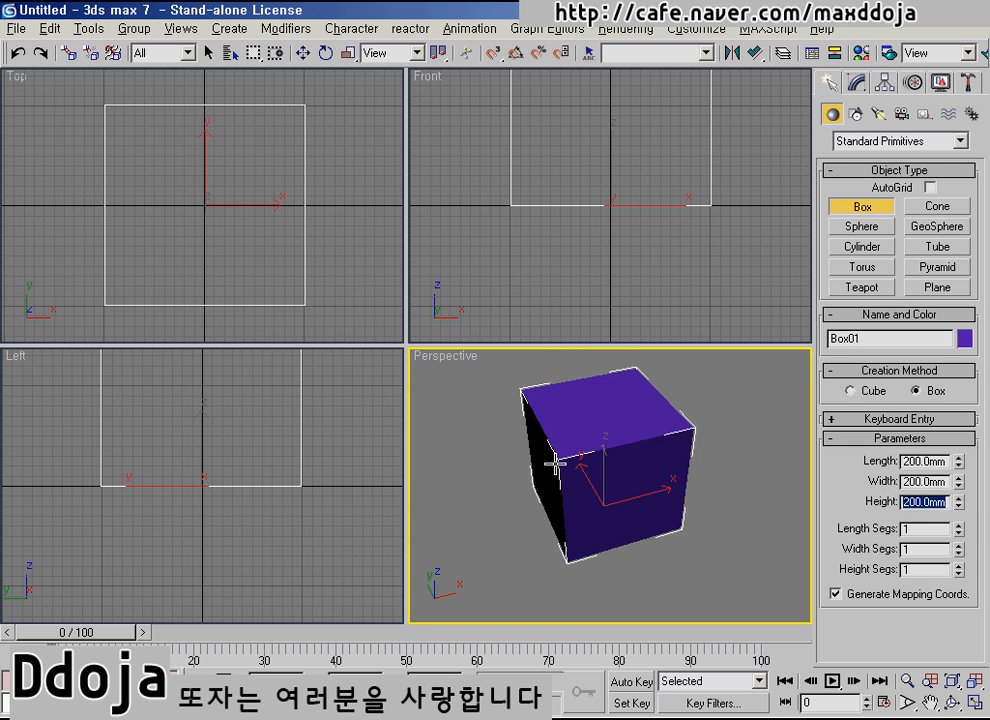
pyautogui.keyDown('alt'); pyautogui.moveTo(555, 463); pyautogui.dragTo(577, 479, button='middle'); pyautogui.keyUp('alt')
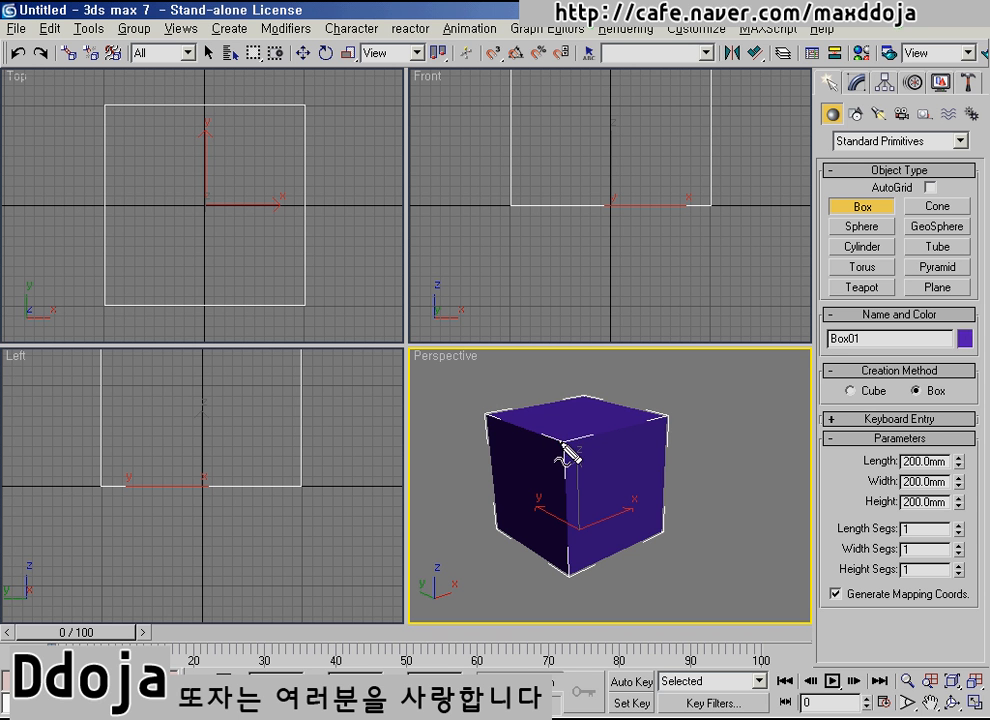
pyautogui.moveTo(563, 441)
pyautogui.mouseDown()
pyautogui.moveTo(665, 420)
pyautogui.moveTo(566, 449)
pyautogui.moveTo(566, 569)
pyautogui.mouseUp()
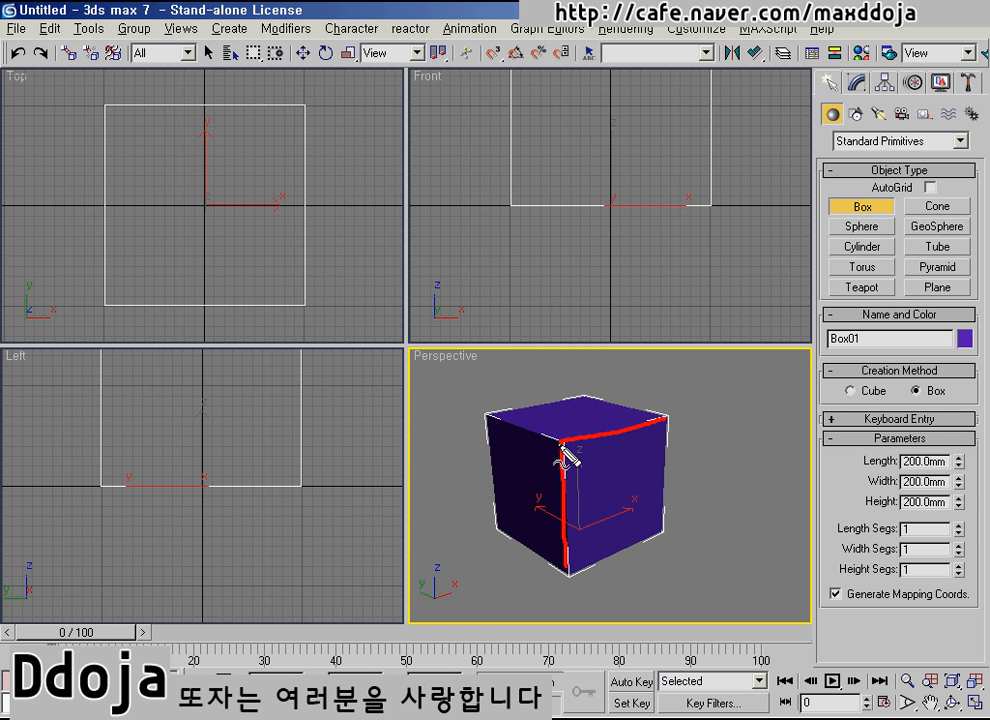
pyautogui.moveTo(563, 446); pyautogui.dragTo(487, 420)
pyautogui.press('Escape')
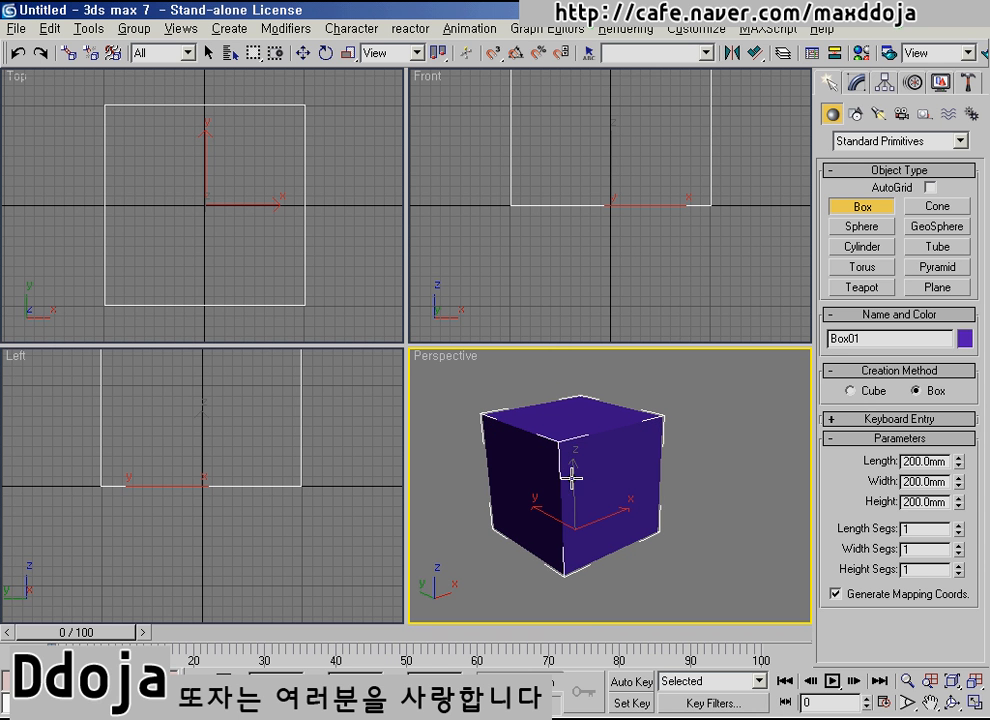
# Step: Create a second box beside the first along X in the Top view, about 203 mm long, 182 mm wide and 201 mm high
pyautogui.moveTo(242, 245); pyautogui.dragTo(159, 234, button='middle')
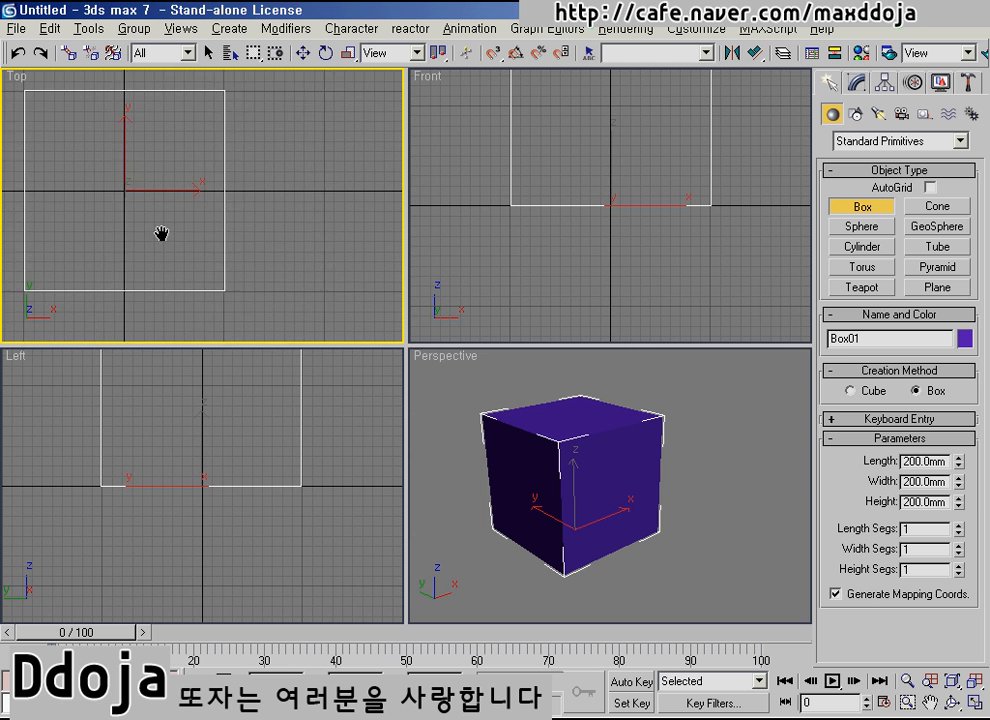
pyautogui.moveTo(239, 245); pyautogui.dragTo(215, 240, button='middle')
pyautogui.moveTo(227, 97); pyautogui.dragTo(404, 297)
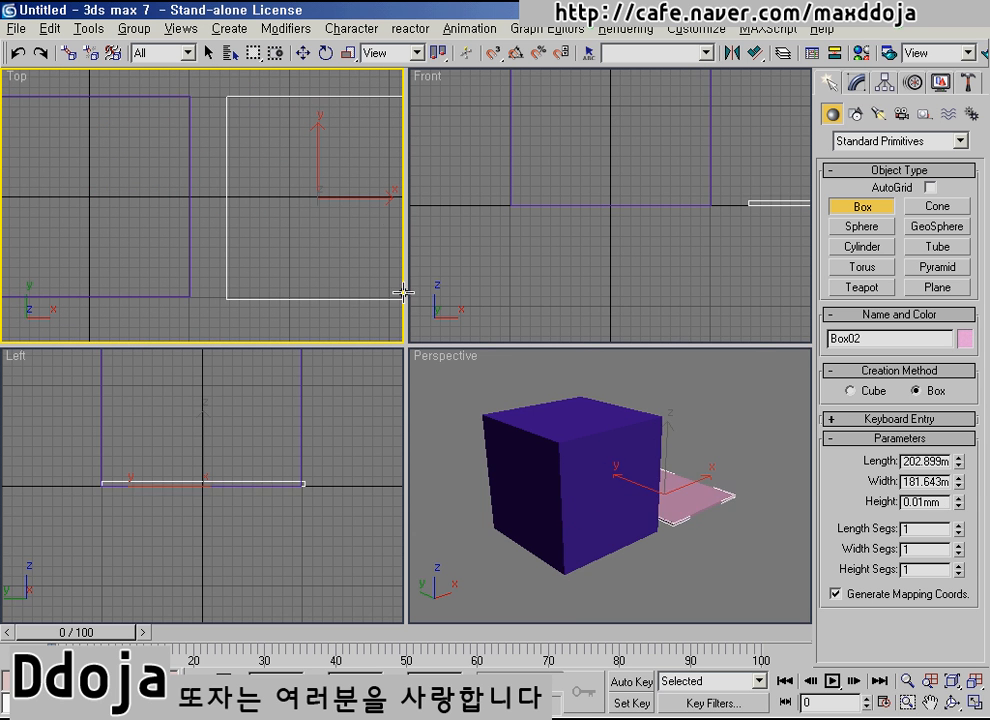
pyautogui.click(385, 96)
pyautogui.moveTo(676, 460); pyautogui.dragTo(652, 485, button='middle')
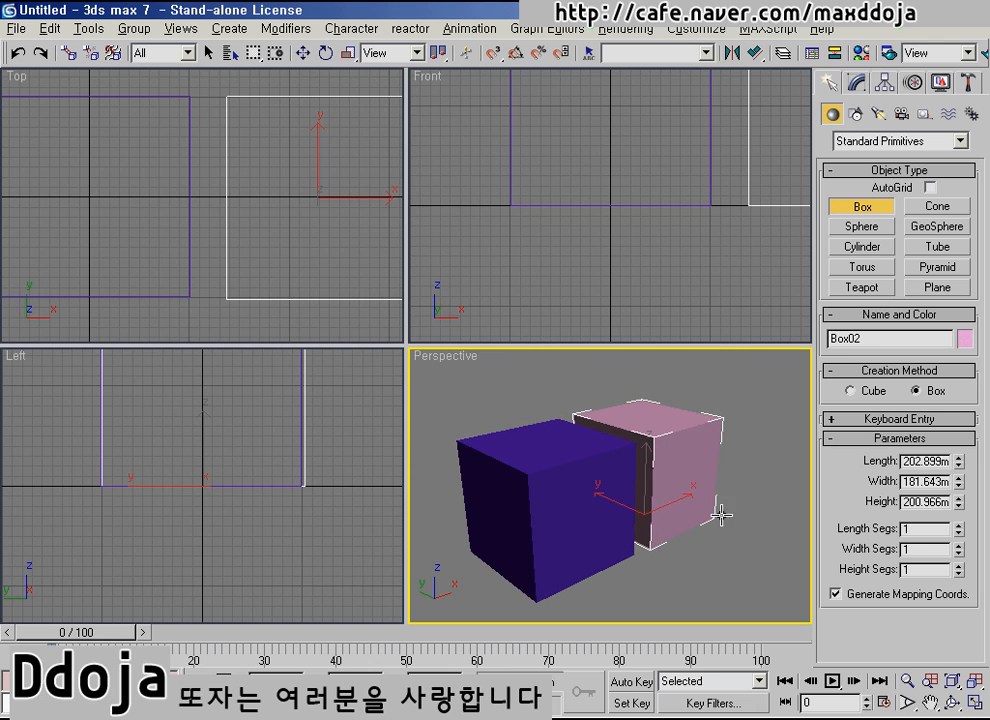